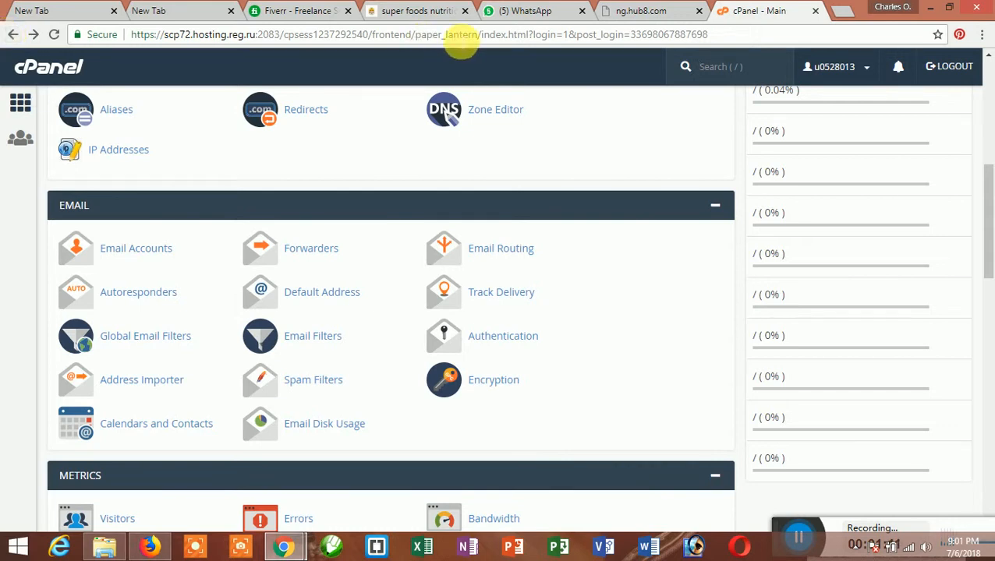
- Scroll the cPanel dashboard down until the Softaculous Apps Installer's WordPress icon is visible
{"action": "left_click_drag", "start_coordinate": [985, 218], "coordinate": [987, 92]}
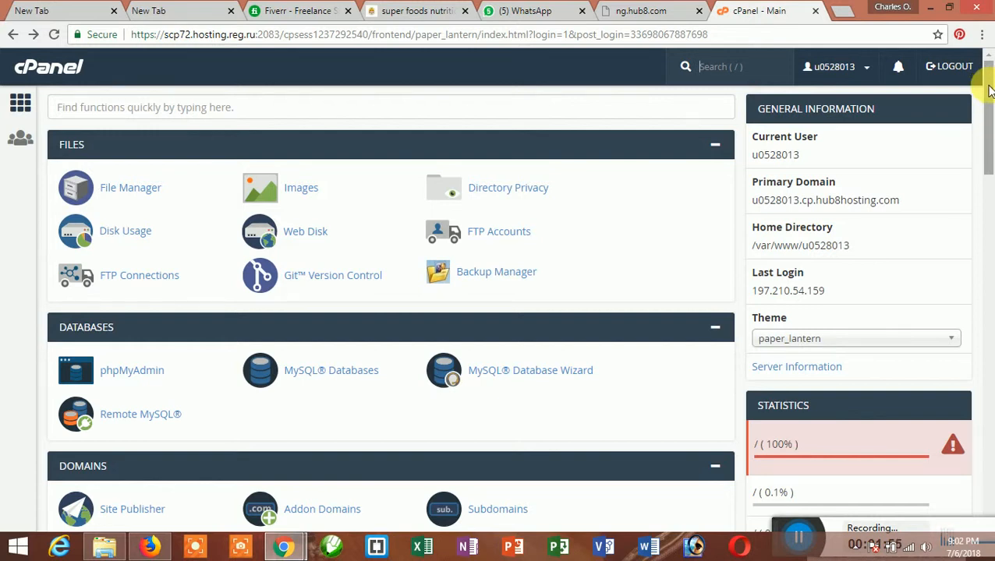
{"action": "left_click_drag", "start_coordinate": [987, 92], "coordinate": [964, 444]}
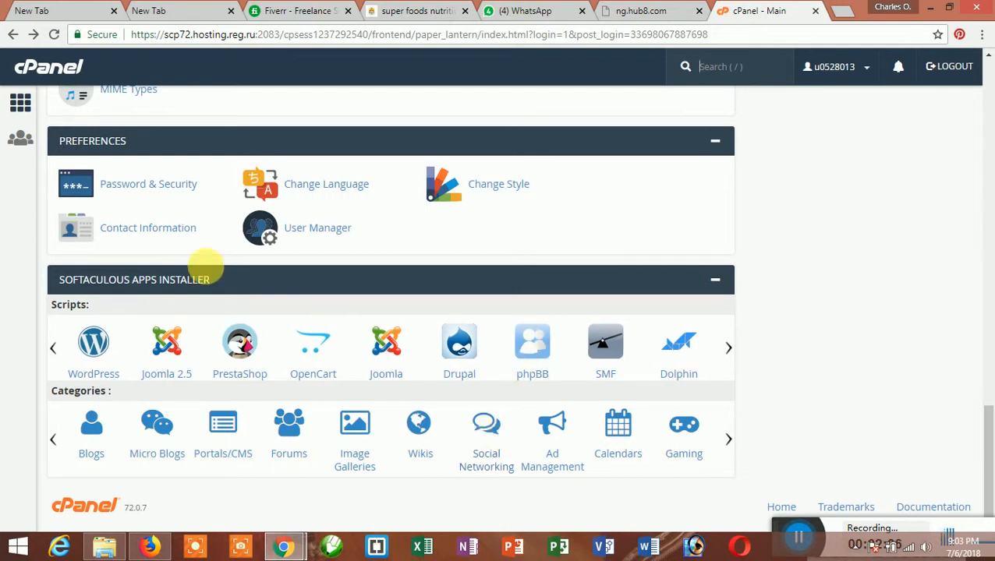
- Open WordPress from Softaculous's Blogs category and start a new WordPress 4.9.7 installation
{"action": "left_click", "coordinate": [95, 347]}
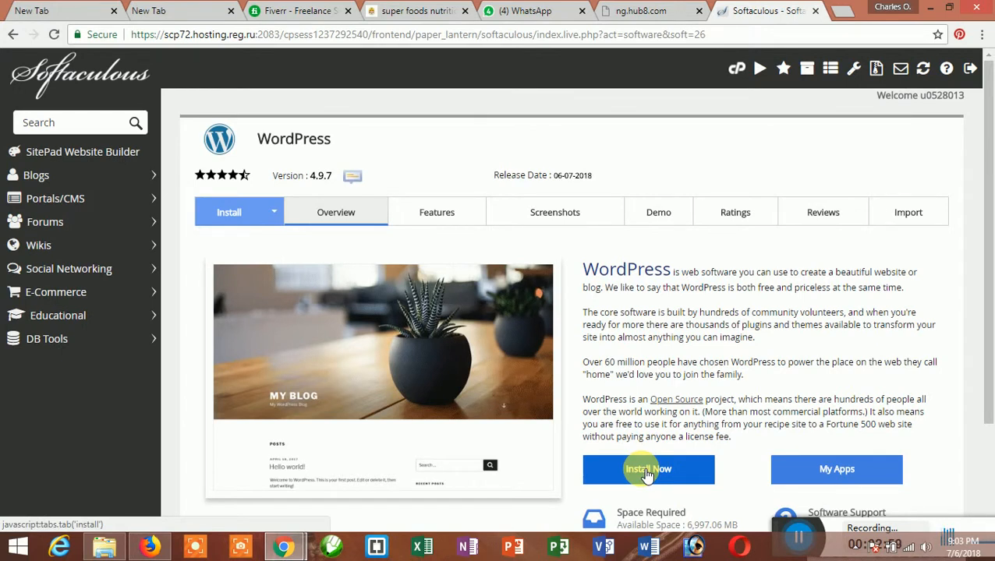
{"action": "left_click", "coordinate": [149, 180]}
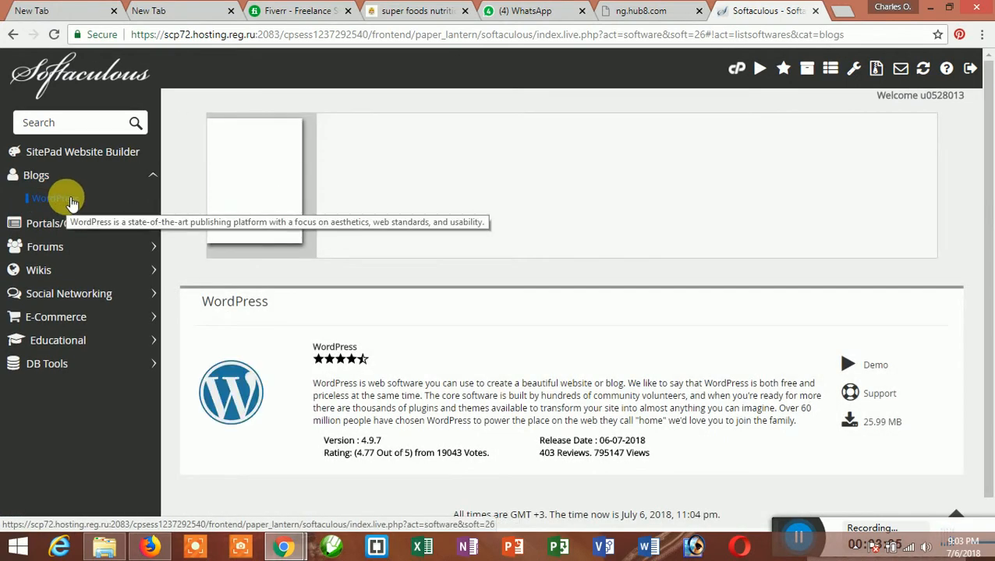
{"action": "left_click", "coordinate": [151, 178]}
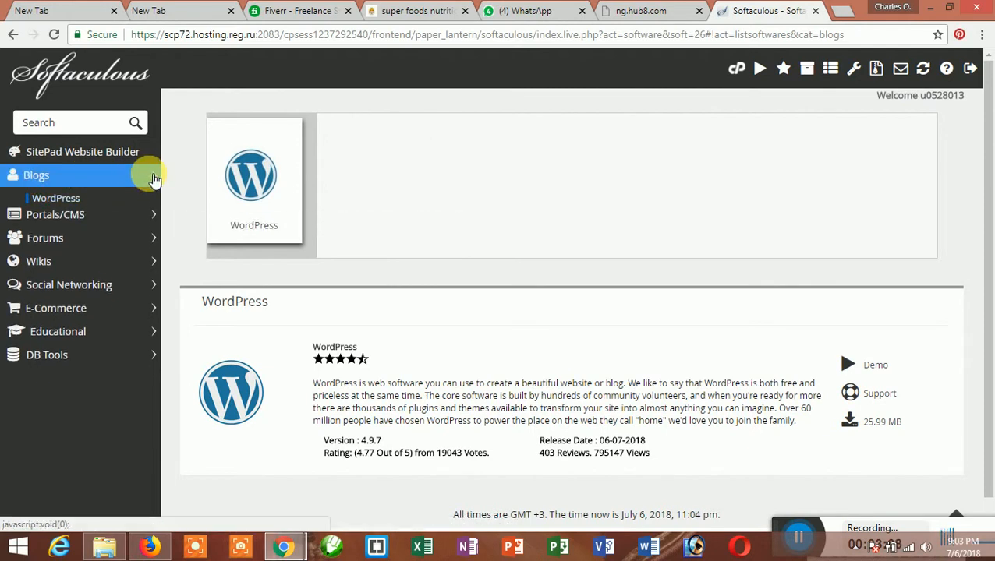
{"action": "left_click", "coordinate": [109, 179]}
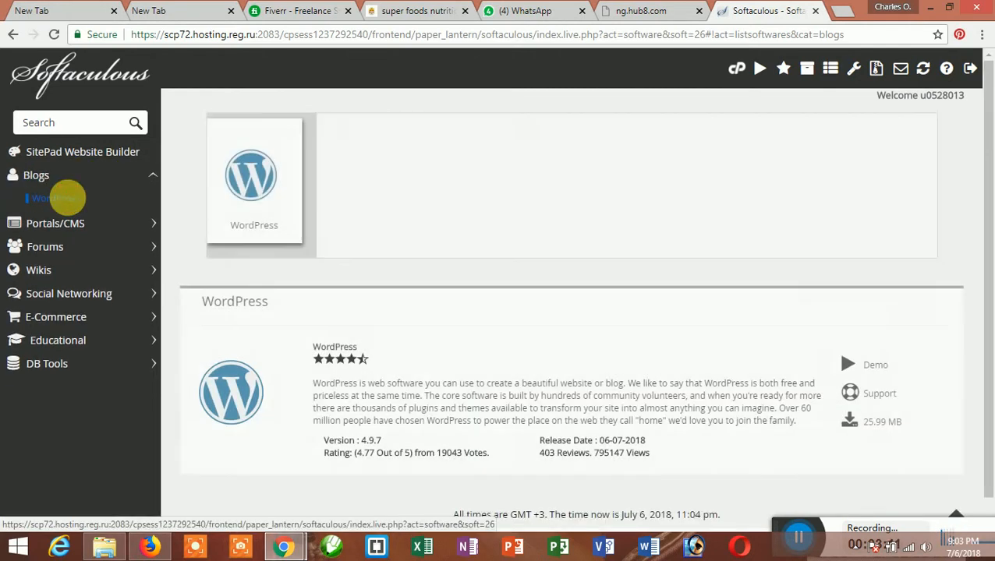
{"action": "left_click", "coordinate": [68, 198]}
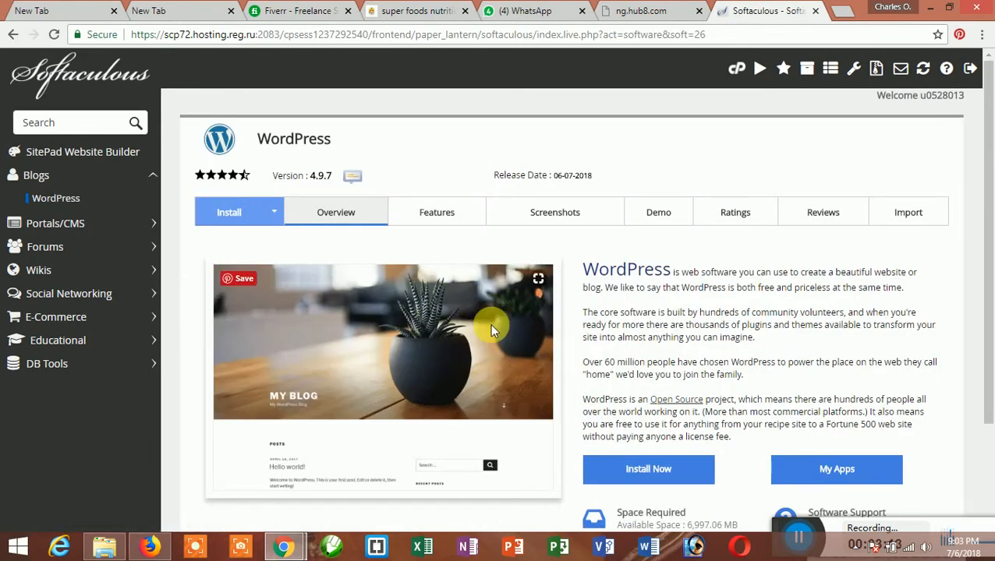
{"action": "left_click", "coordinate": [648, 469]}
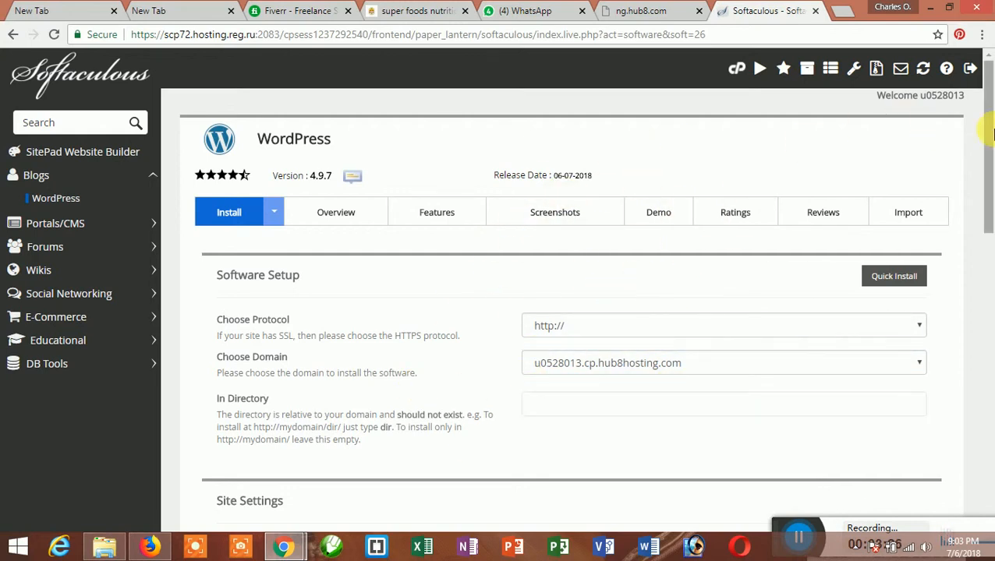
- Review the WordPress install form and expand the Choose Protocol dropdown
{"action": "left_click_drag", "start_coordinate": [989, 133], "coordinate": [984, 353]}
{"action": "left_click_drag", "start_coordinate": [984, 382], "coordinate": [950, 152]}
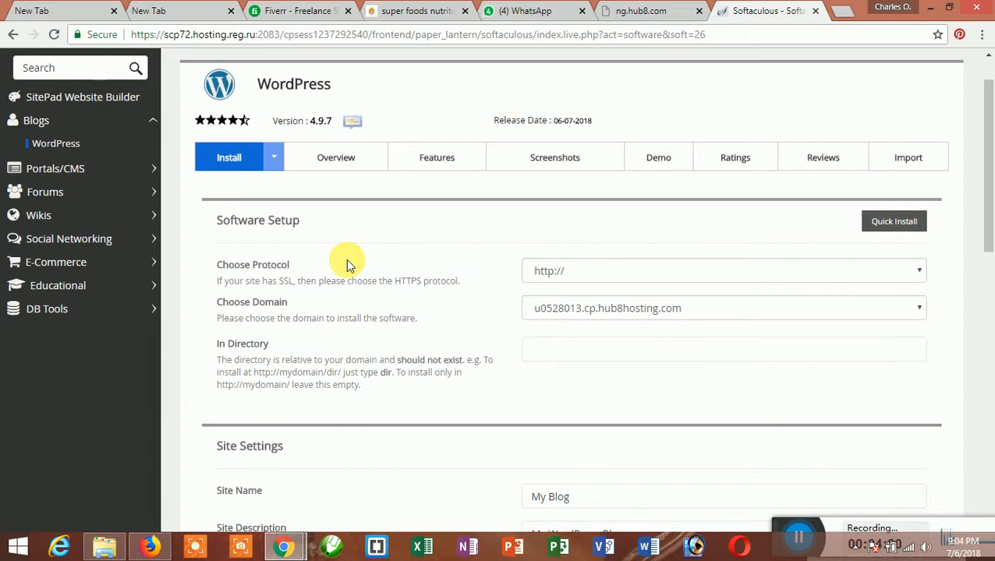
{"action": "left_click", "coordinate": [634, 265]}
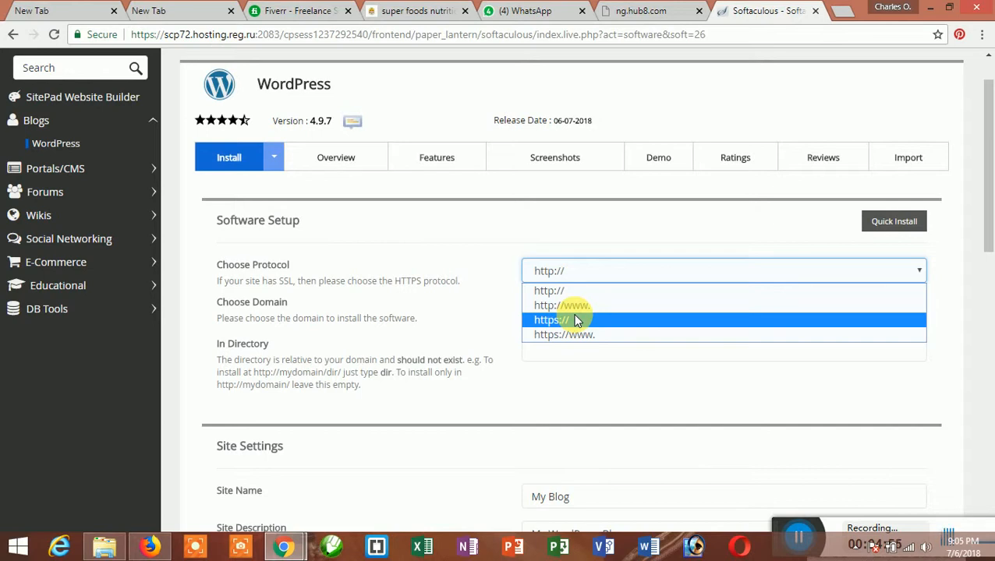
{"action": "left_click", "coordinate": [556, 291]}
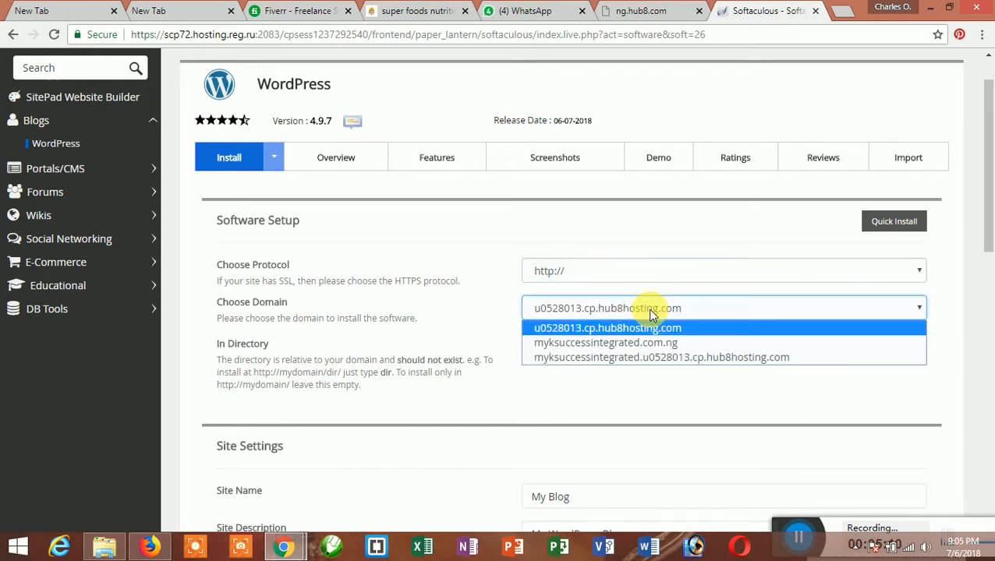
{"action": "left_click", "coordinate": [652, 313]}
{"action": "left_click", "coordinate": [597, 344]}
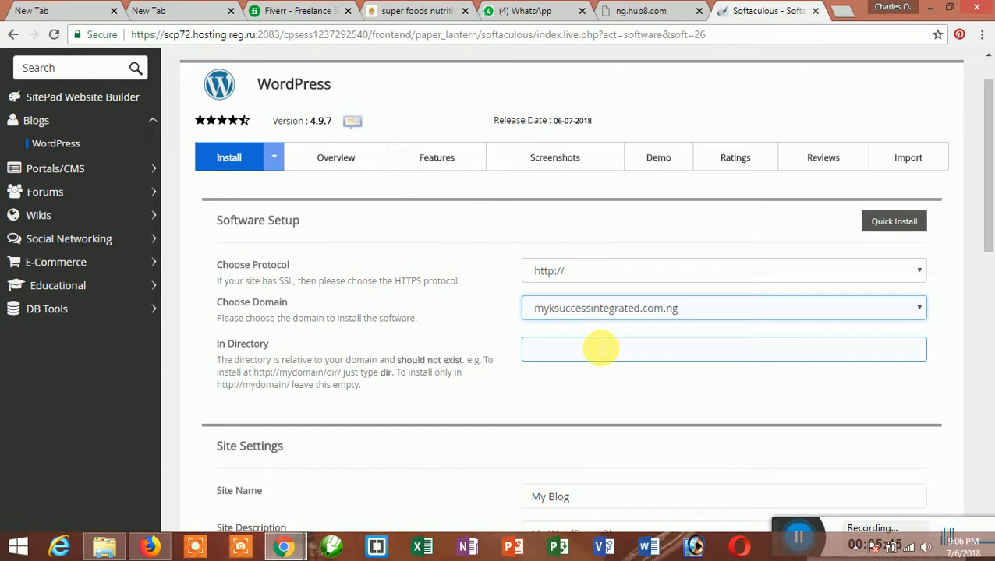
- Leave the In Directory field empty for a domain-root install, then scroll to Site Settings
{"action": "left_click", "coordinate": [585, 351]}
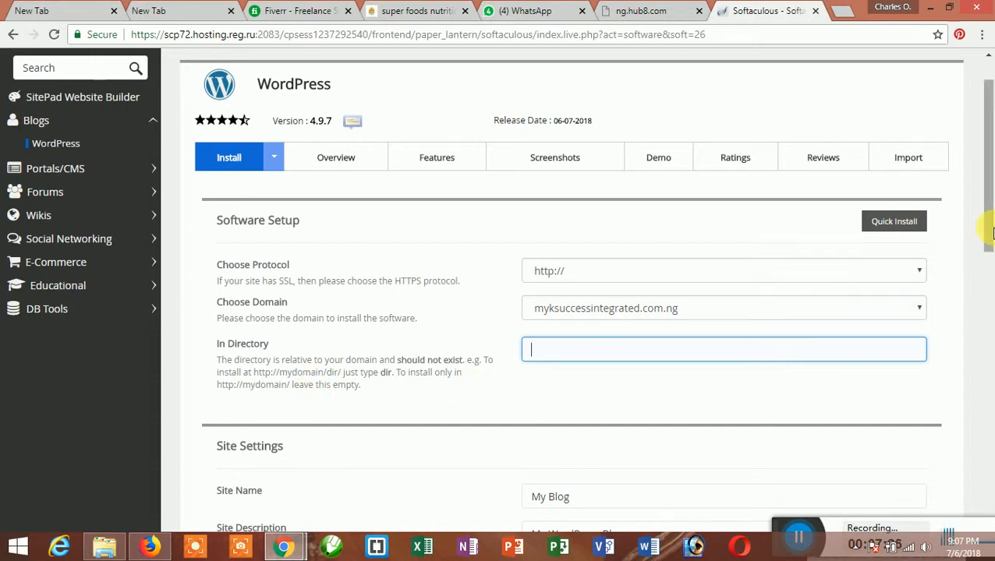
{"action": "left_click_drag", "start_coordinate": [992, 232], "coordinate": [988, 322]}
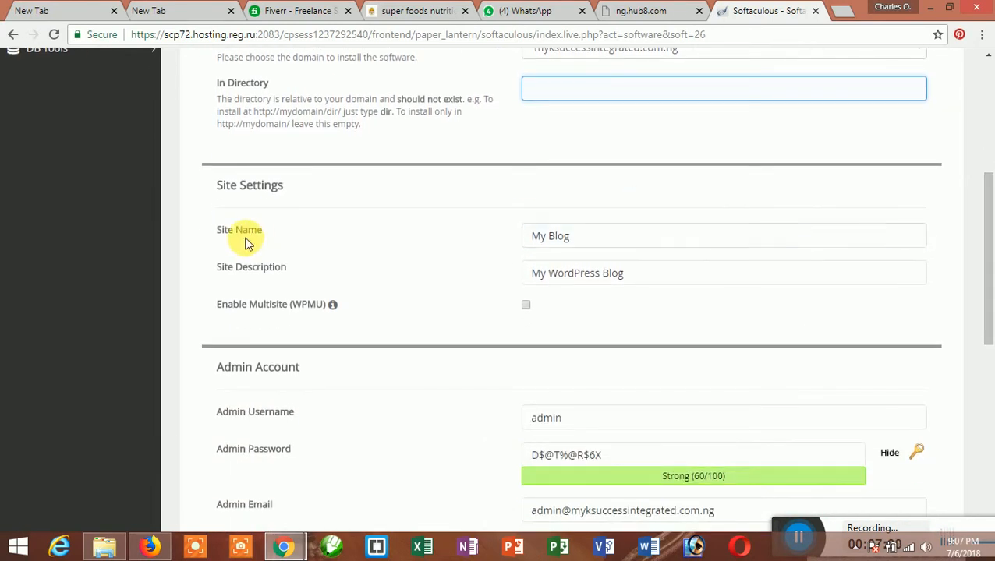
- Replace the site name 'My Blog' with 'Success Integrated Ventures'
{"action": "left_click", "coordinate": [590, 245]}
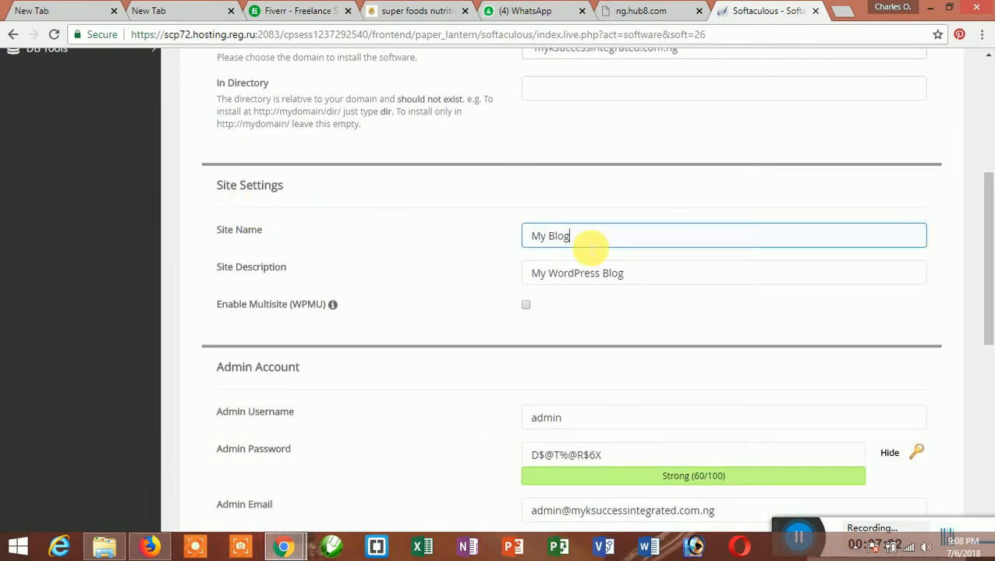
{"action": "left_click_drag", "start_coordinate": [590, 246], "coordinate": [518, 245]}
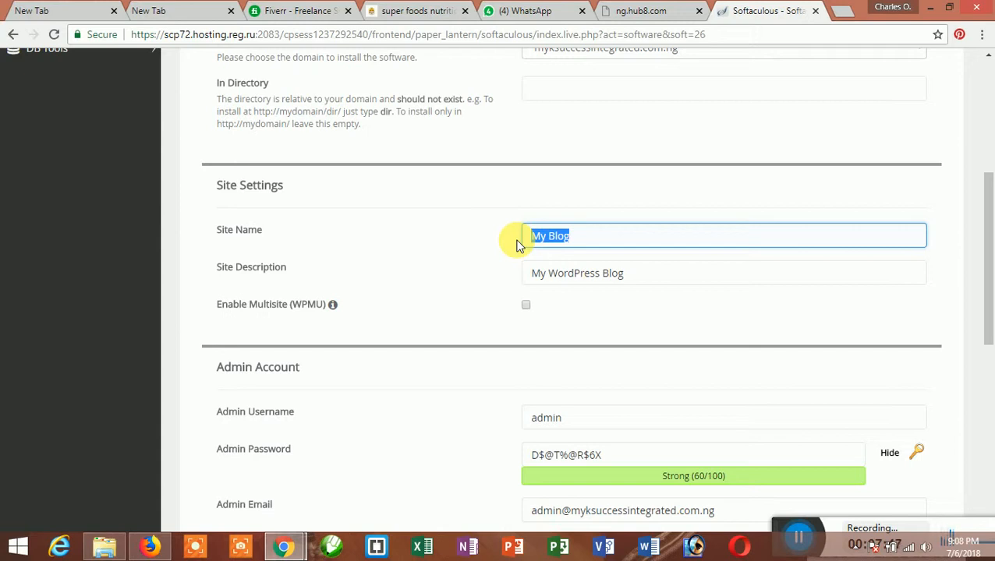
{"action": "type", "text": "Ed"}
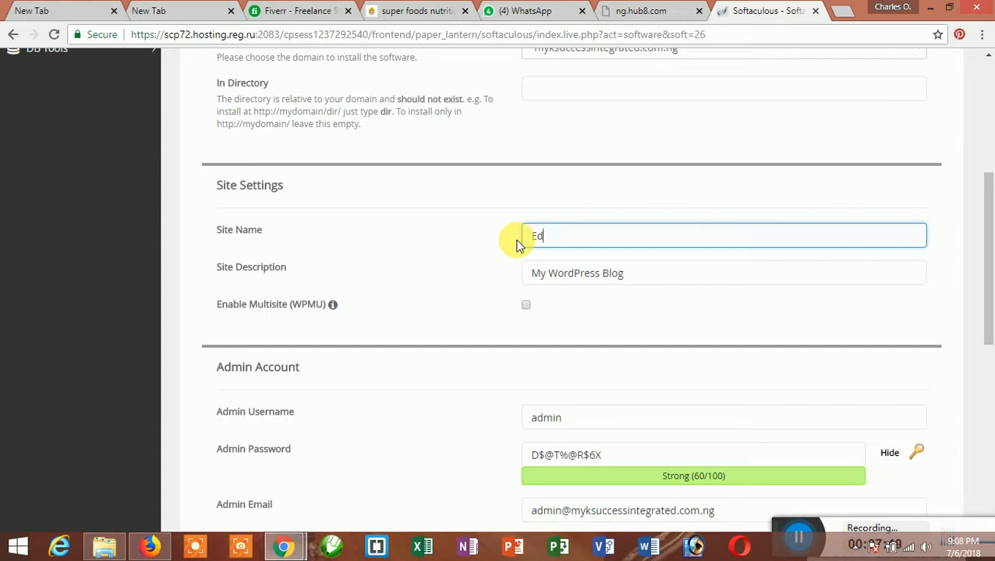
{"action": "type", "text": "ucation consult"}
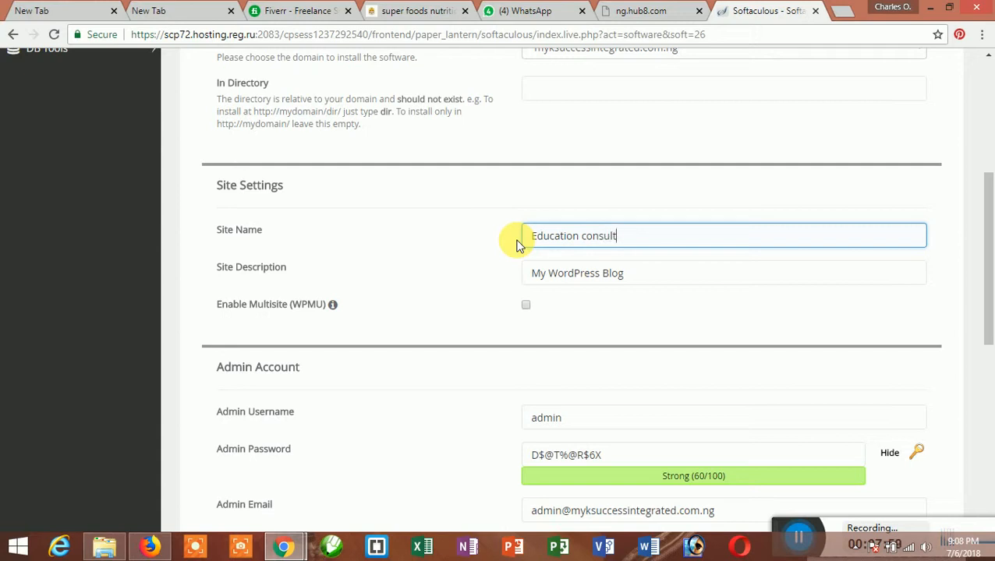
{"action": "key", "text": "BackSpace"}
{"action": "key", "text": "BackSpace"}
{"action": "key", "text": "BackSpace"}
{"action": "key", "text": "BackSpace"}
{"action": "key", "text": "BackSpace"}
{"action": "key", "text": "BackSpace"}
{"action": "key", "text": "BackSpace"}
{"action": "key", "text": "BackSpace"}
{"action": "key", "text": "BackSpace"}
{"action": "key", "text": "BackSpace"}
{"action": "key", "text": "BackSpace"}
{"action": "key", "text": "BackSpace"}
{"action": "key", "text": "BackSpace"}
{"action": "key", "text": "BackSpace"}
{"action": "key", "text": "BackSpace"}
{"action": "key", "text": "BackSpace"}
{"action": "key", "text": "BackSpace"}
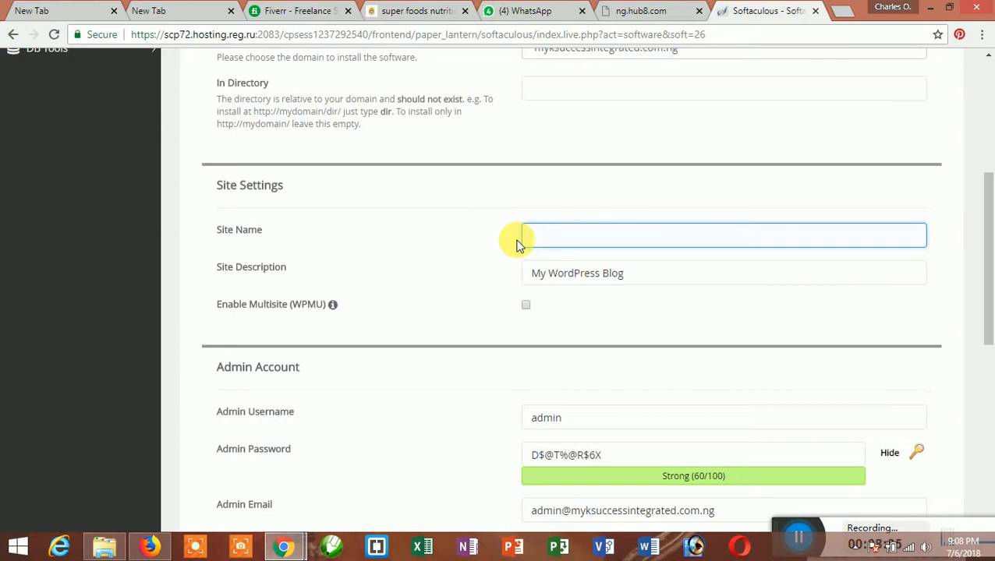
{"action": "type", "text": "Success Integrated "}
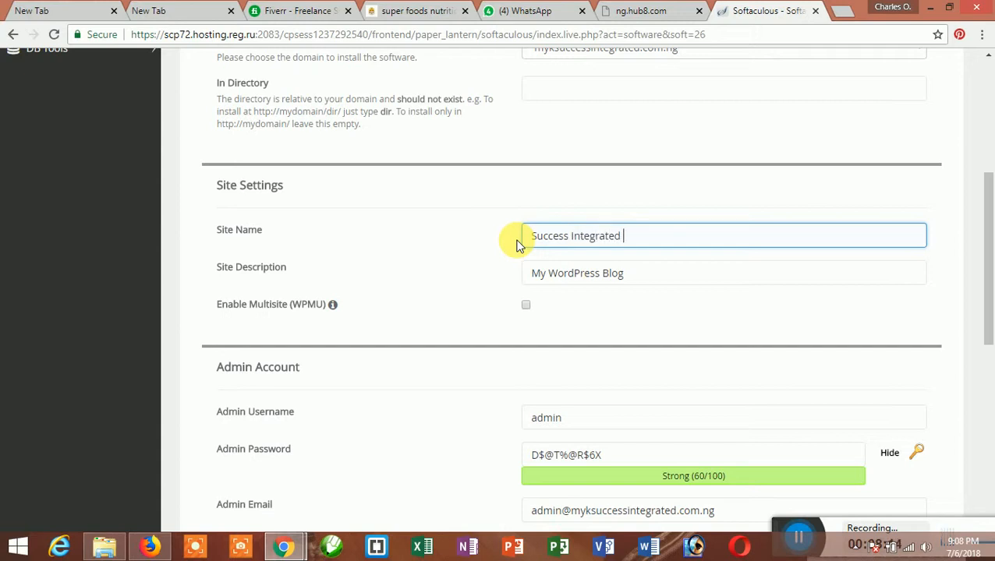
{"action": "type", "text": "Ventures"}
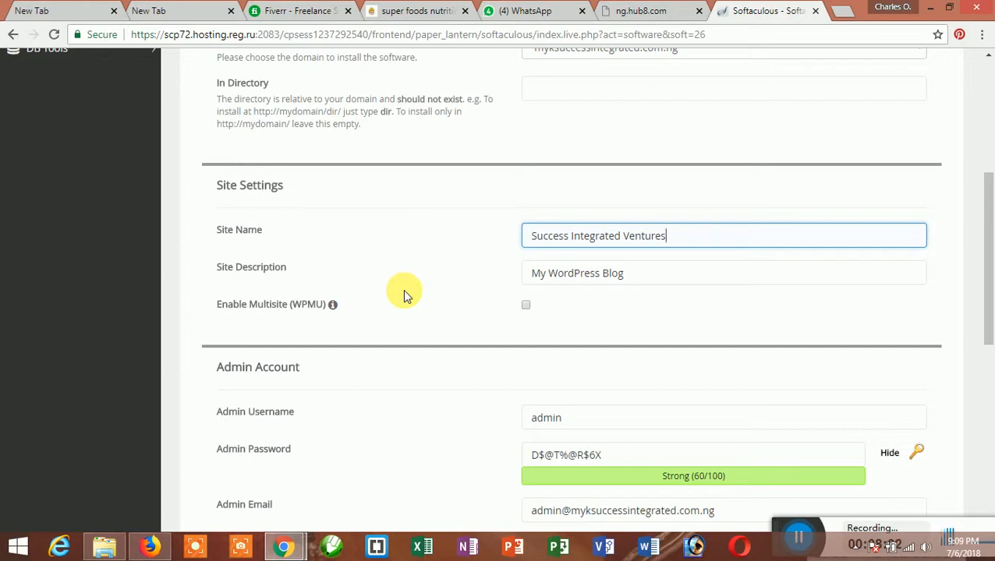
- Replace the site description with 'Education conults, Tutorials, Examination registration.'
{"action": "left_click", "coordinate": [630, 275]}
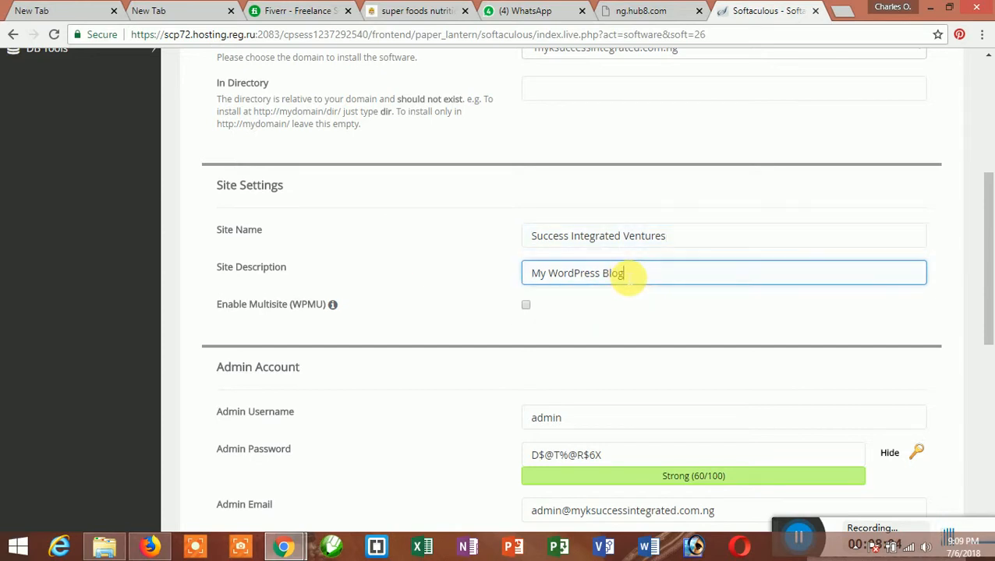
{"action": "left_click_drag", "start_coordinate": [633, 276], "coordinate": [503, 278]}
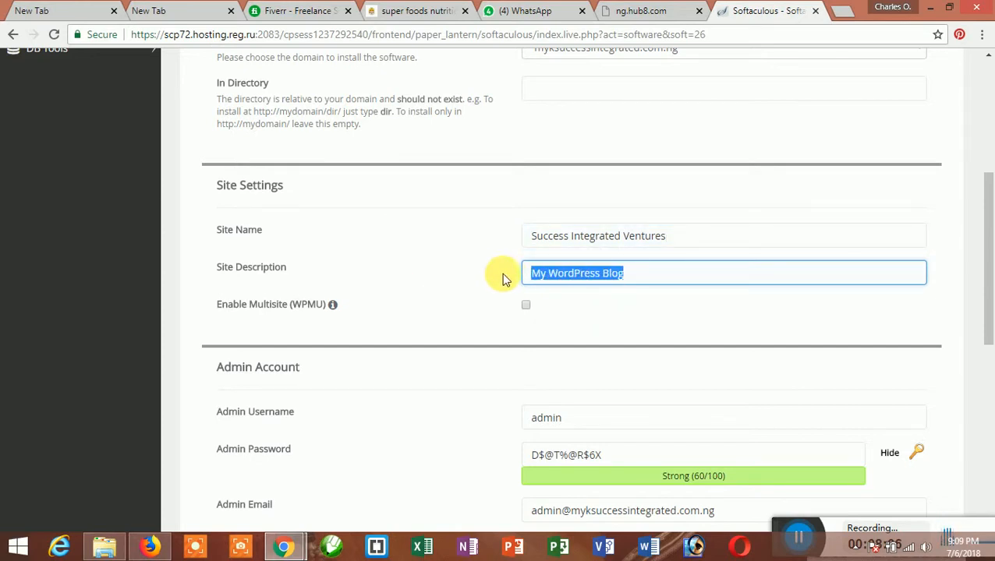
{"action": "type", "text": "Edu"}
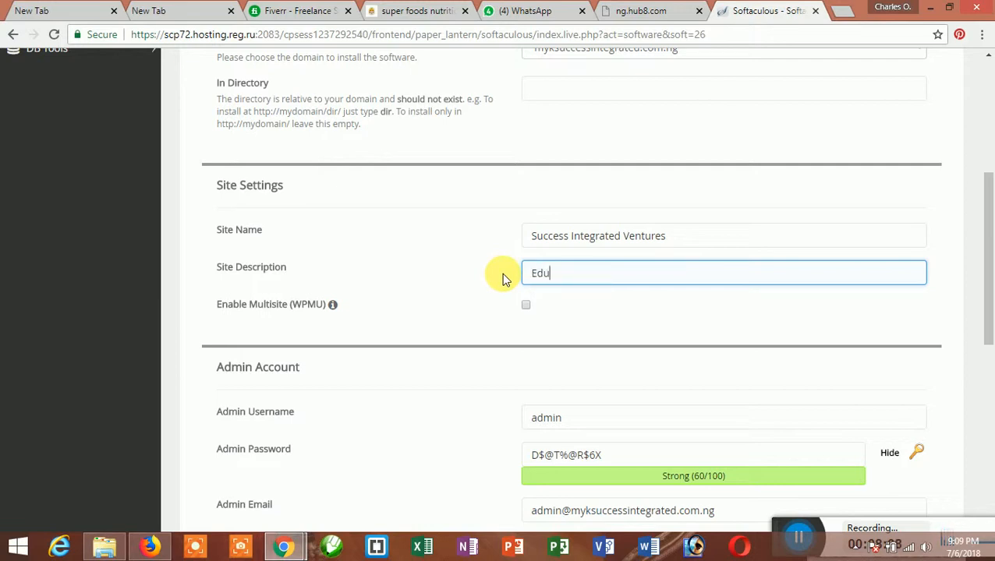
{"action": "type", "text": "cation conults,"}
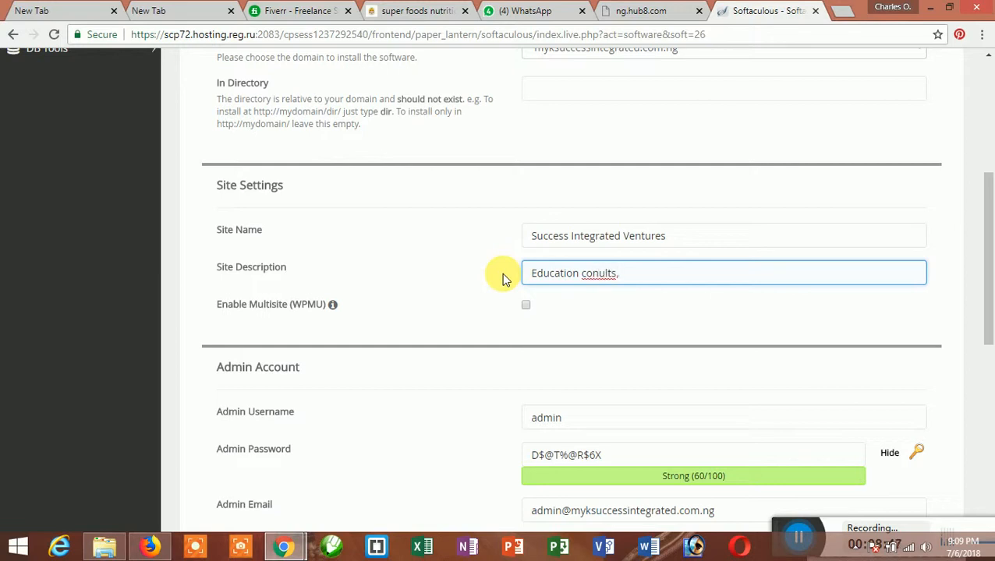
{"action": "type", "text": " Tutorials"}
{"action": "type", "text": ", Examin"}
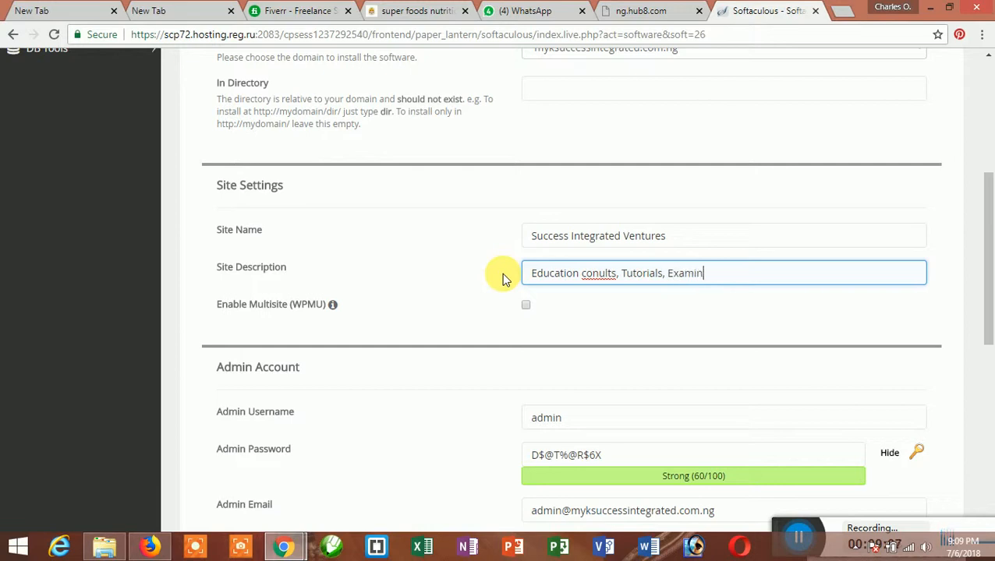
{"action": "type", "text": "ation registration."}
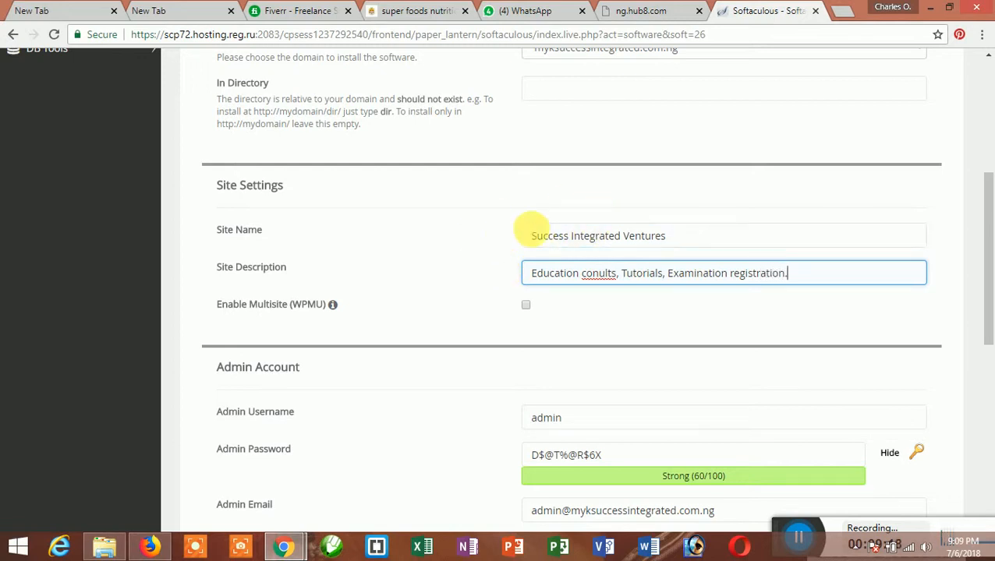
- Fix the misspelled 'conults' in the site description to 'consults' using the spelling suggestion
{"action": "left_click", "coordinate": [550, 234]}
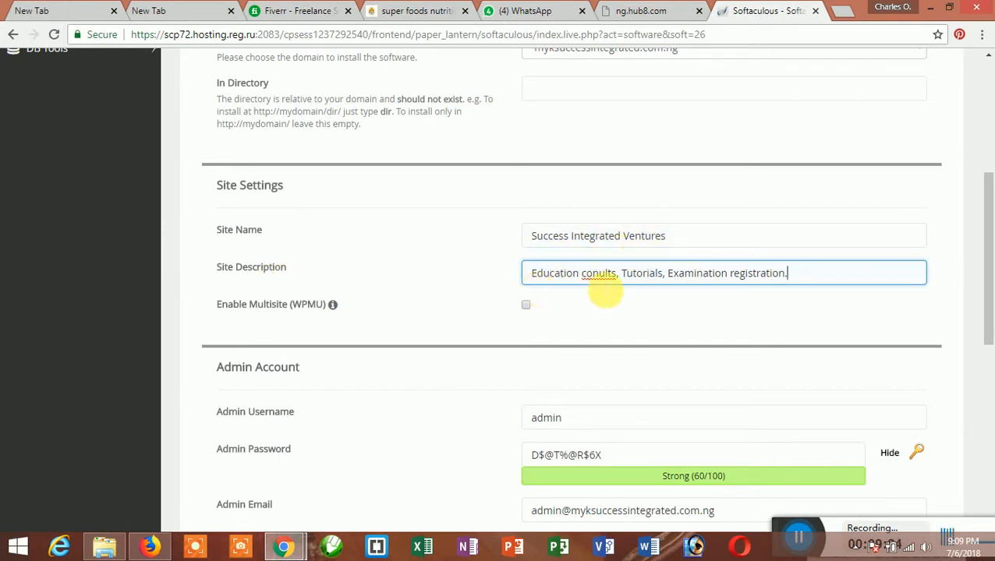
{"action": "right_click", "coordinate": [600, 277]}
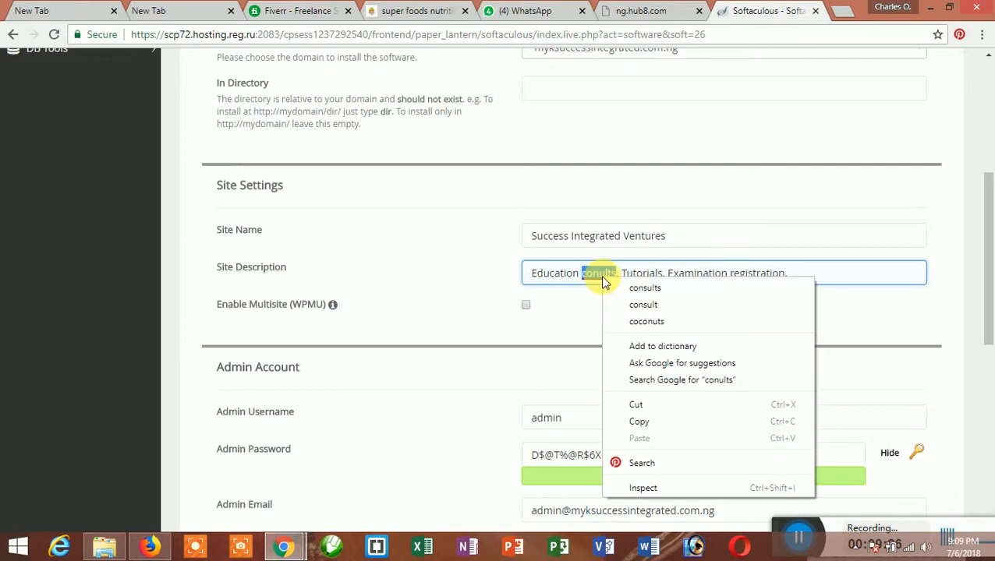
{"action": "left_click", "coordinate": [654, 290]}
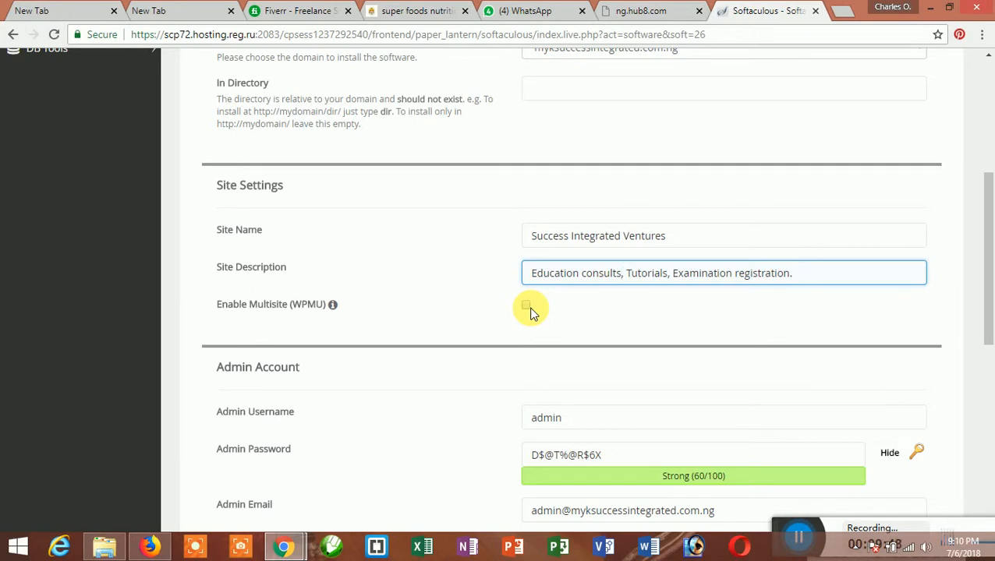
- In Admin Account, replace the default 'admin' username with a custom admin username
{"action": "left_click_drag", "start_coordinate": [985, 331], "coordinate": [984, 399]}
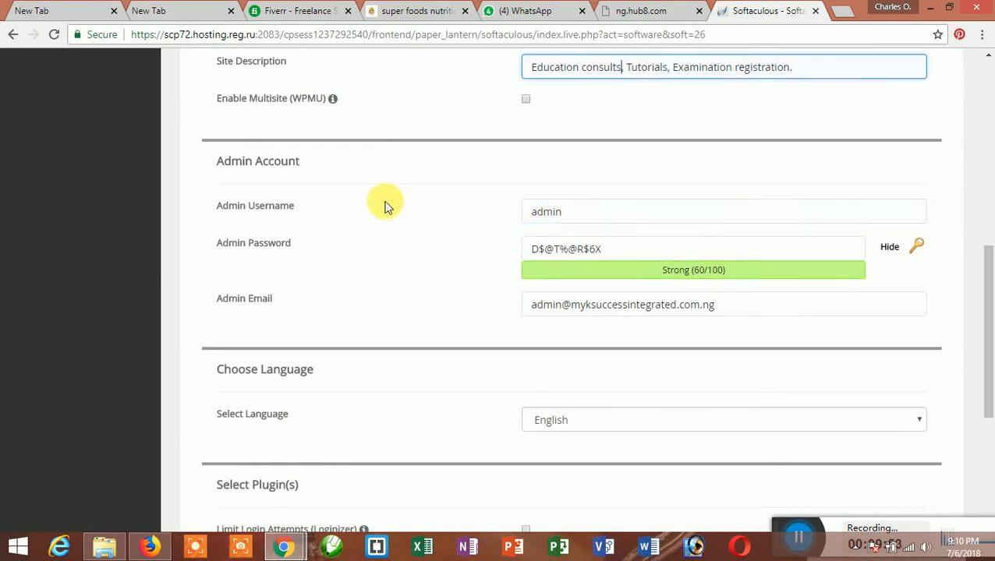
{"action": "left_click", "coordinate": [538, 249]}
{"action": "left_click", "coordinate": [560, 221]}
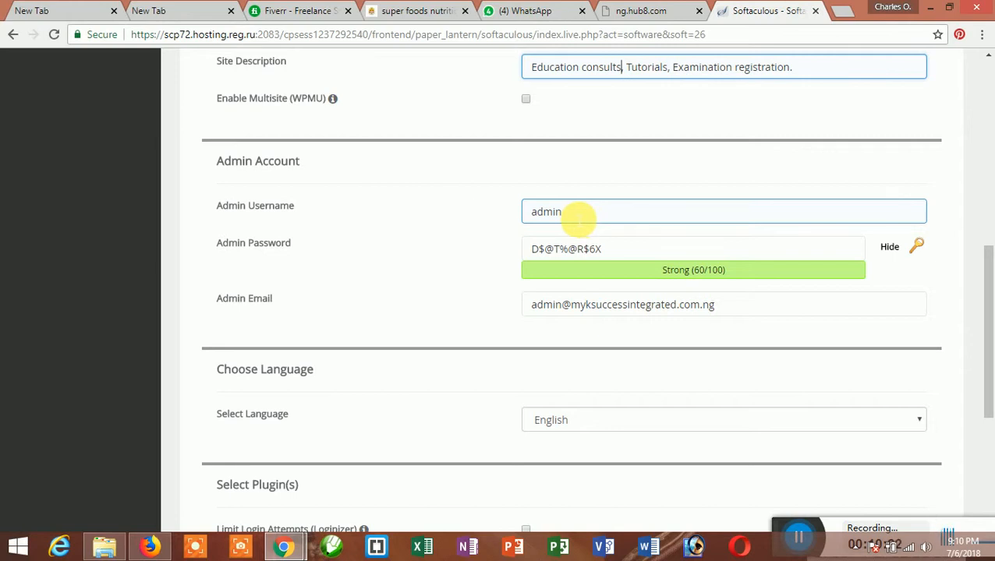
{"action": "left_click_drag", "start_coordinate": [574, 215], "coordinate": [518, 215]}
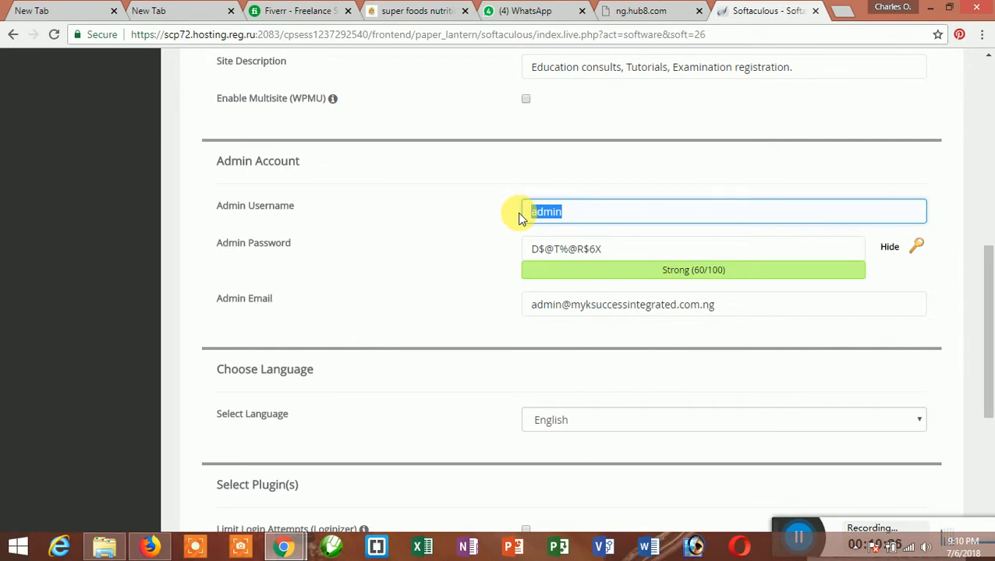
{"action": "type", "text": "M"}
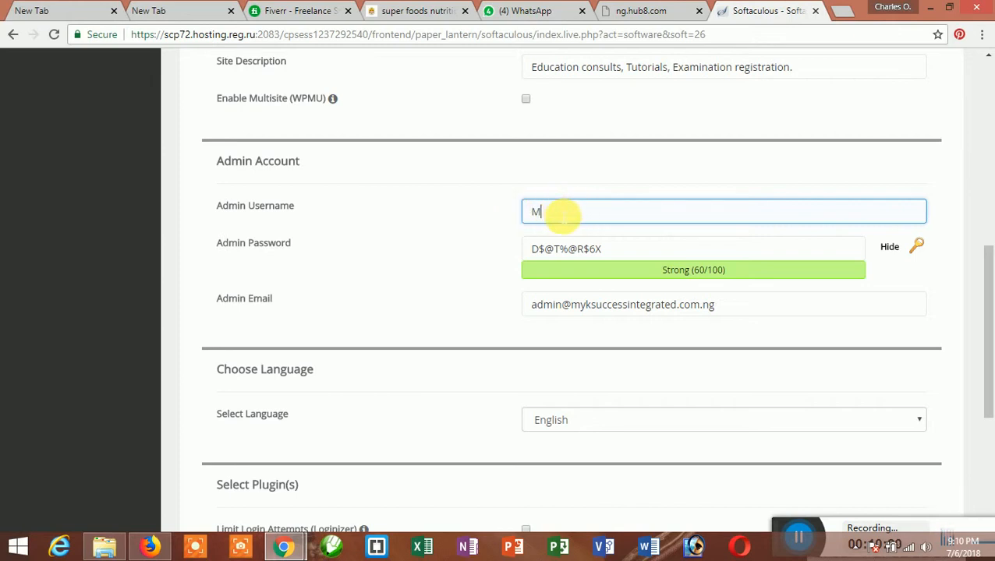
{"action": "left_click_drag", "start_coordinate": [563, 215], "coordinate": [534, 216]}
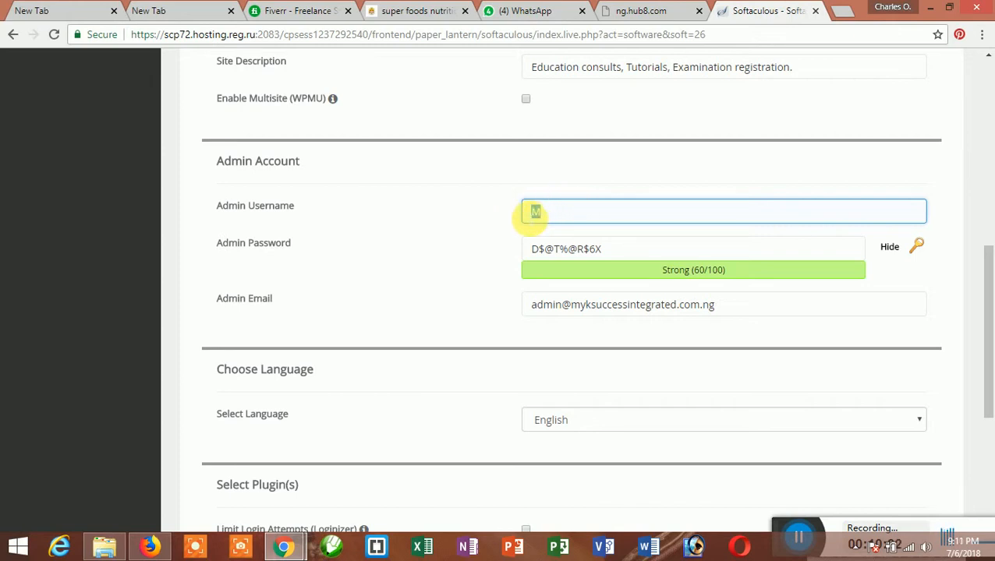
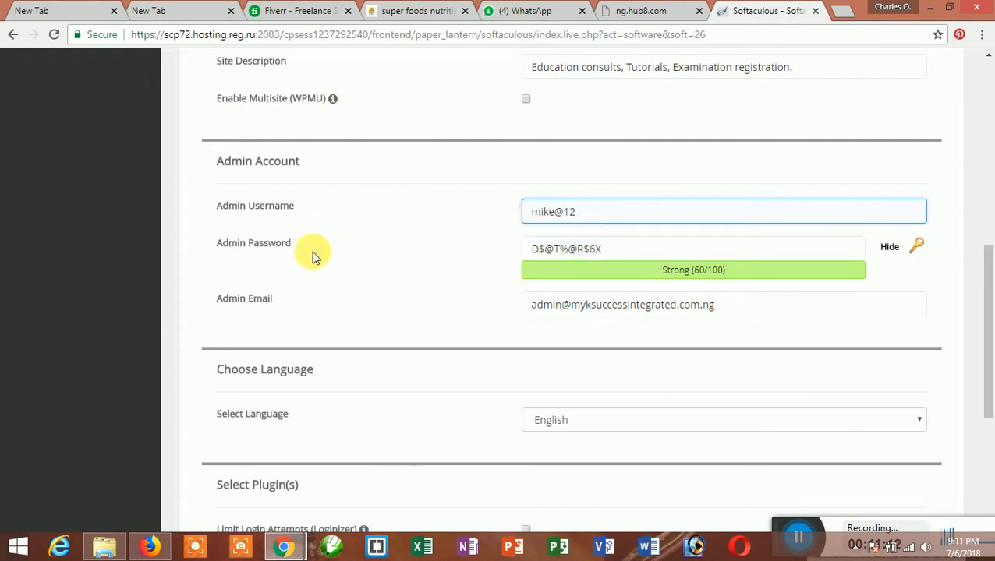
- Replace the generated admin password with a new one rated Strong (72/100)
{"action": "left_click", "coordinate": [641, 257]}
{"action": "left_click_drag", "start_coordinate": [641, 258], "coordinate": [538, 260]}
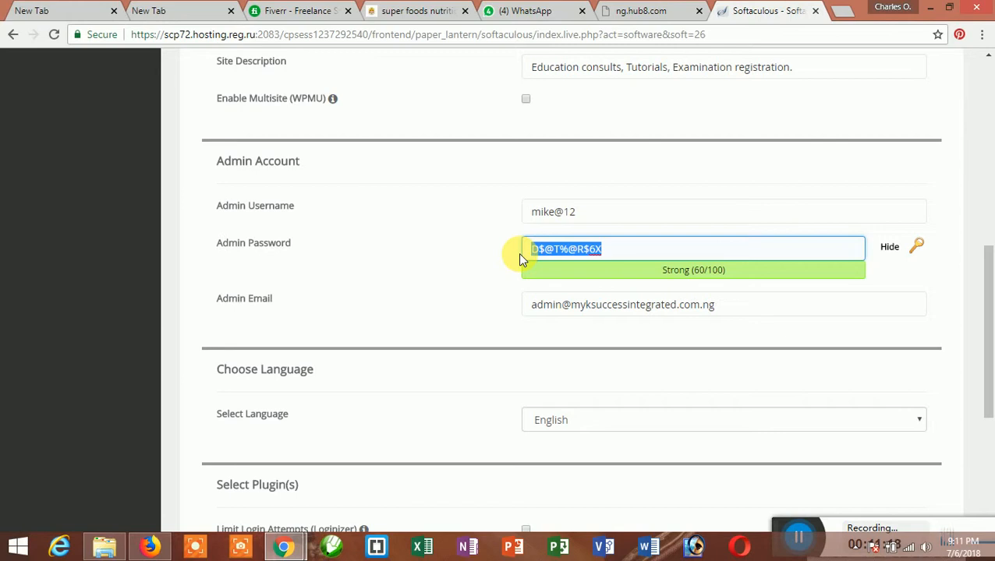
{"action": "key", "text": "BackSpace"}
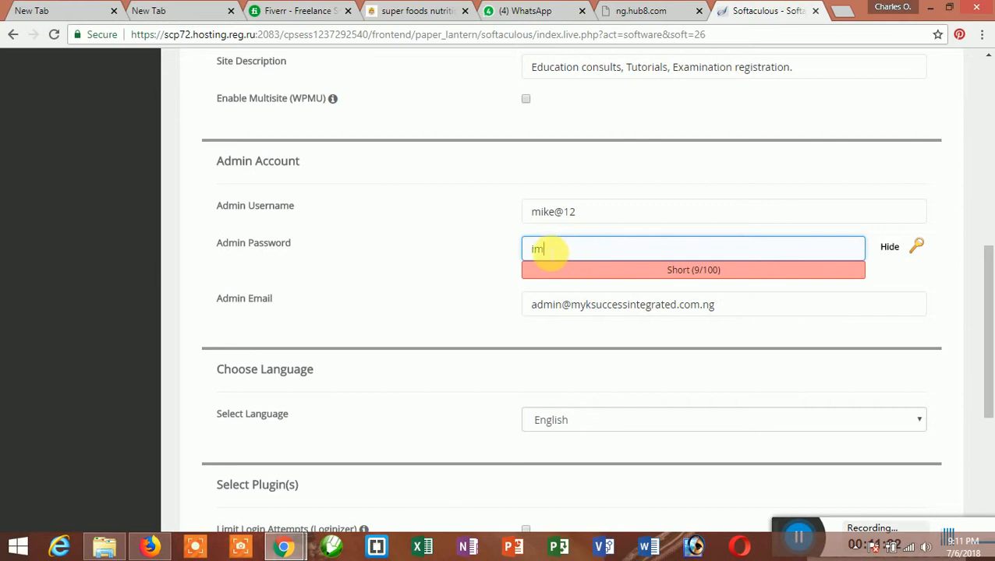
{"action": "left_click", "coordinate": [895, 251]}
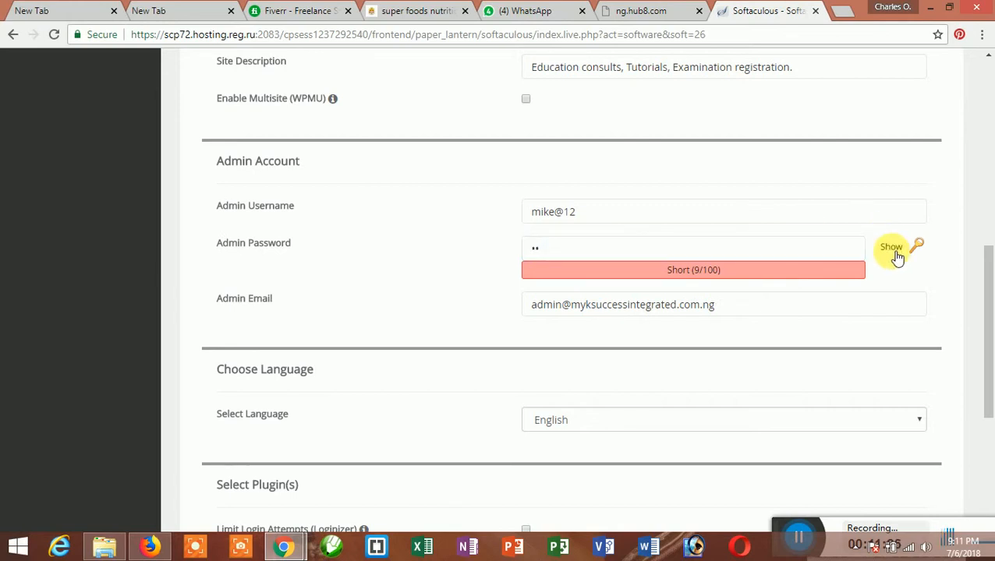
{"action": "left_click", "coordinate": [899, 256]}
{"action": "left_click", "coordinate": [627, 257]}
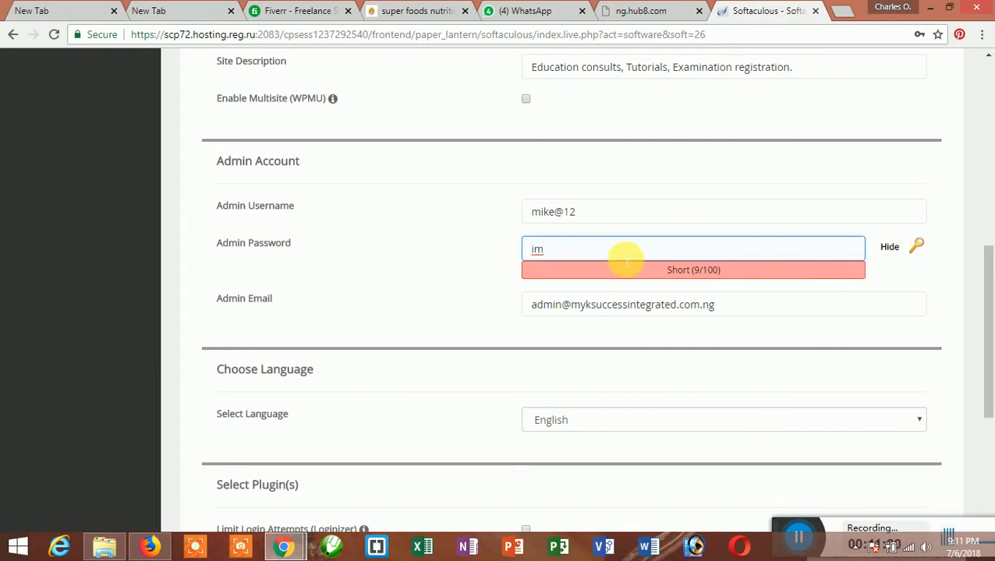
{"action": "key", "text": "BackSpace"}
{"action": "key", "text": "BackSpace"}
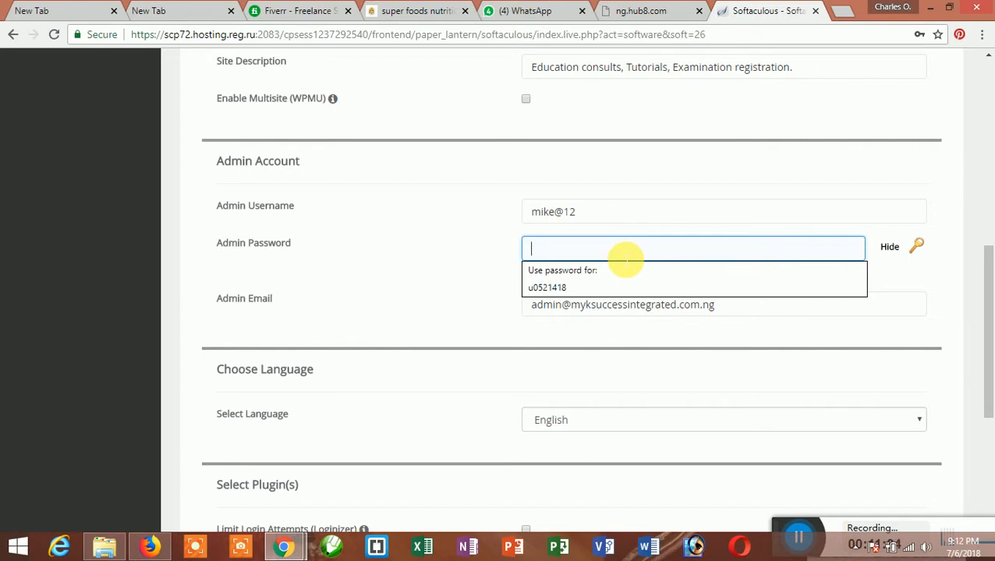
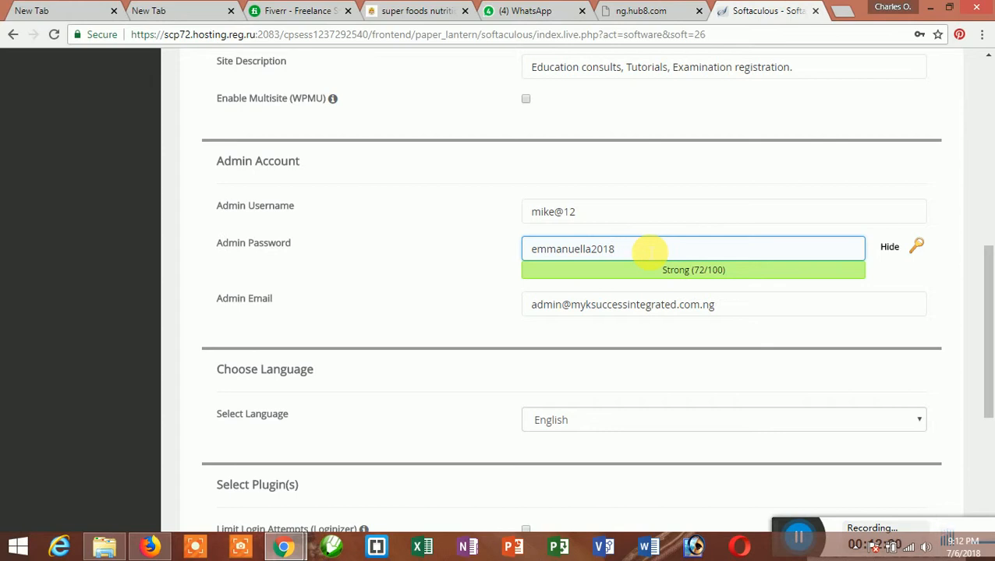
{"action": "left_click", "coordinate": [593, 308]}
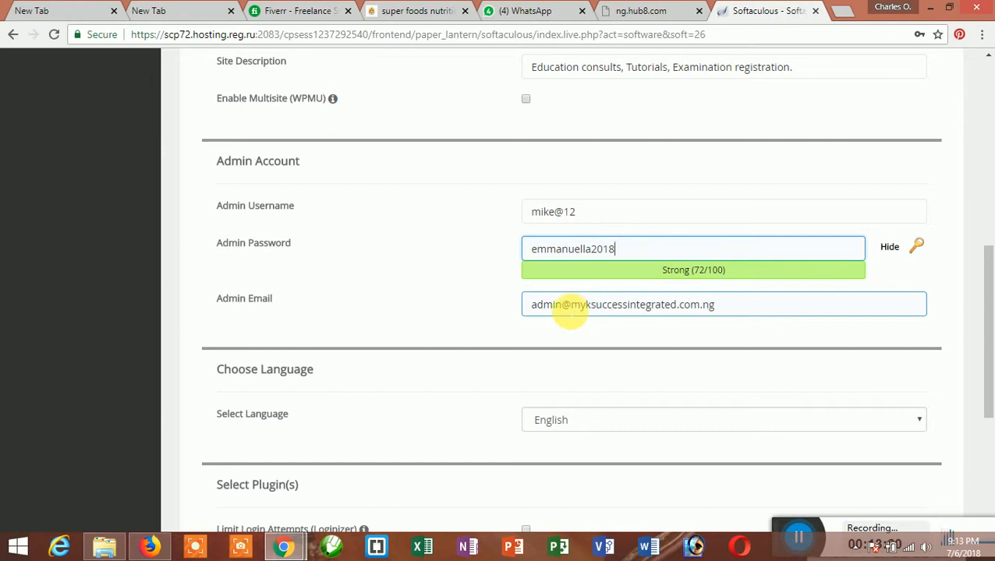
- Replace the mailbox name before the @ in the admin email with 'support'
{"action": "left_click_drag", "start_coordinate": [563, 312], "coordinate": [529, 321]}
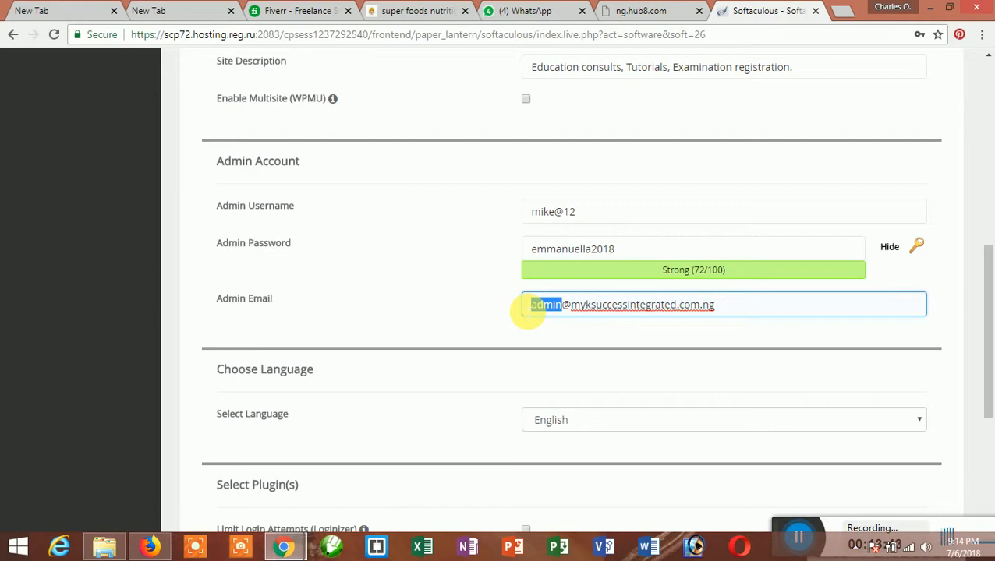
{"action": "type", "text": "sup"}
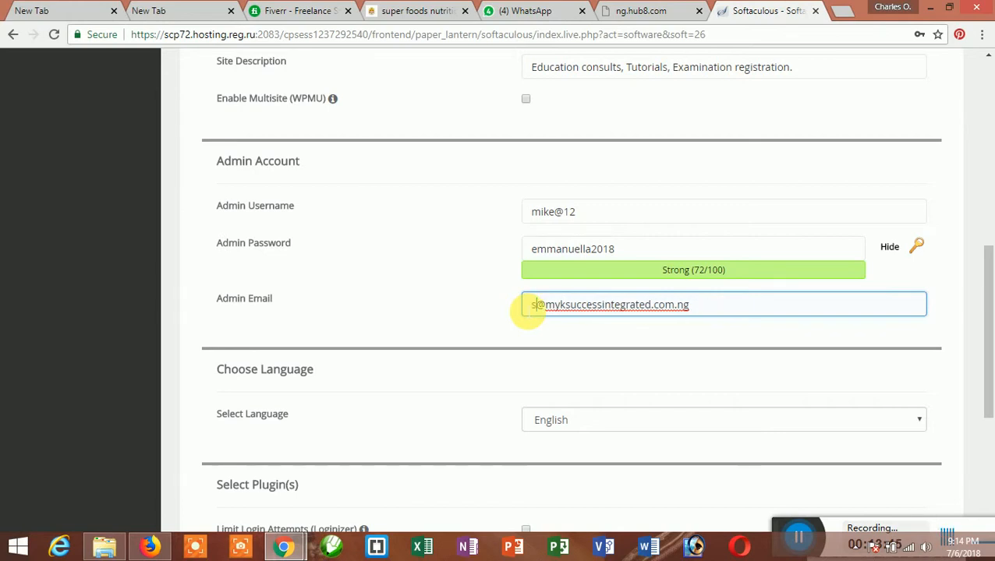
{"action": "type", "text": "po"}
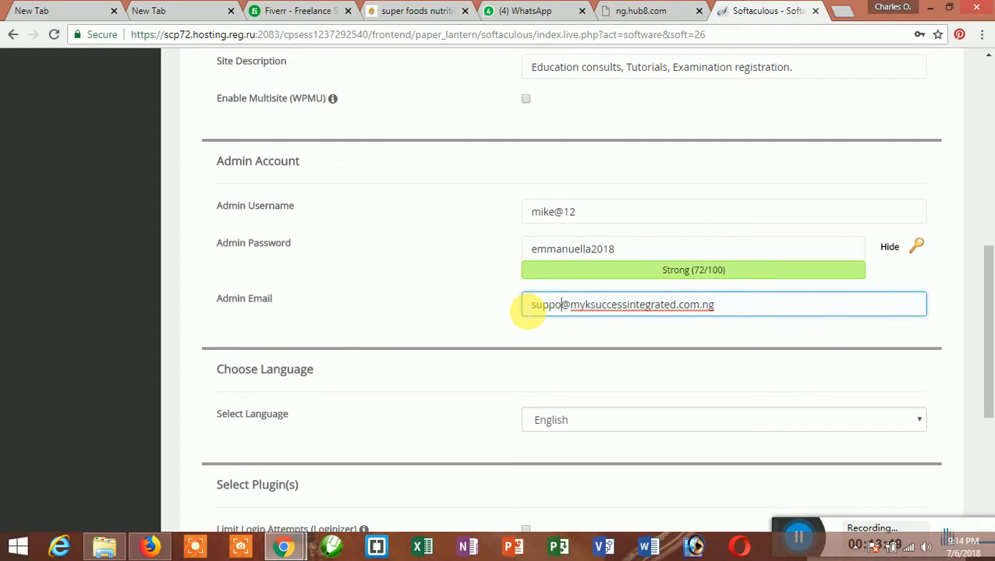
{"action": "type", "text": "rt"}
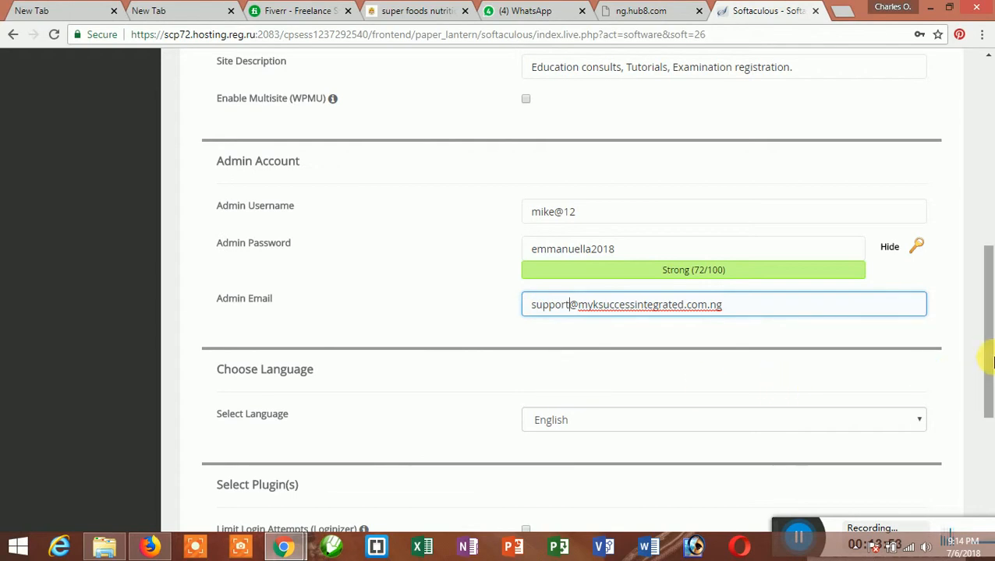
{"action": "left_click_drag", "start_coordinate": [988, 355], "coordinate": [984, 399]}
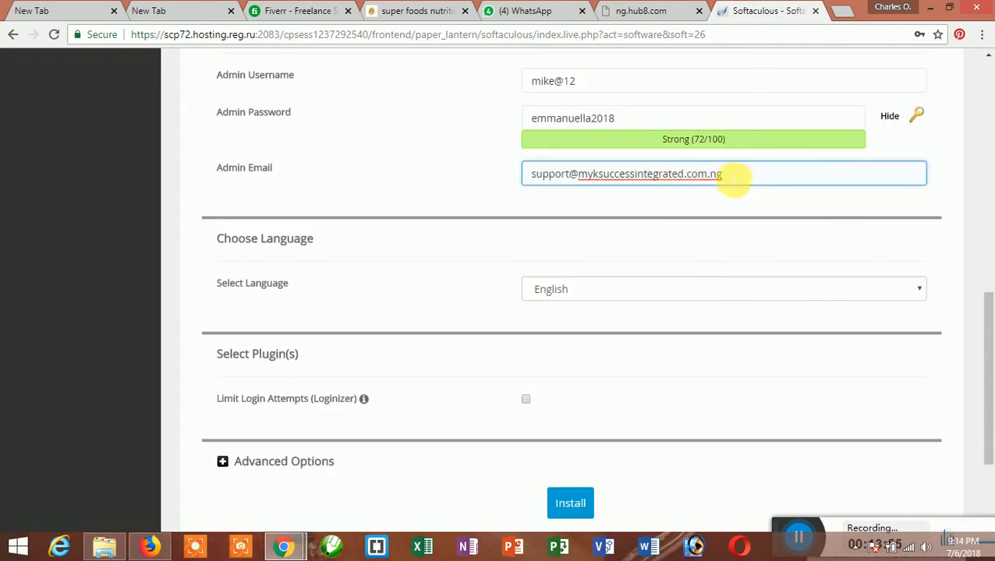
{"action": "left_click_drag", "start_coordinate": [732, 184], "coordinate": [507, 188]}
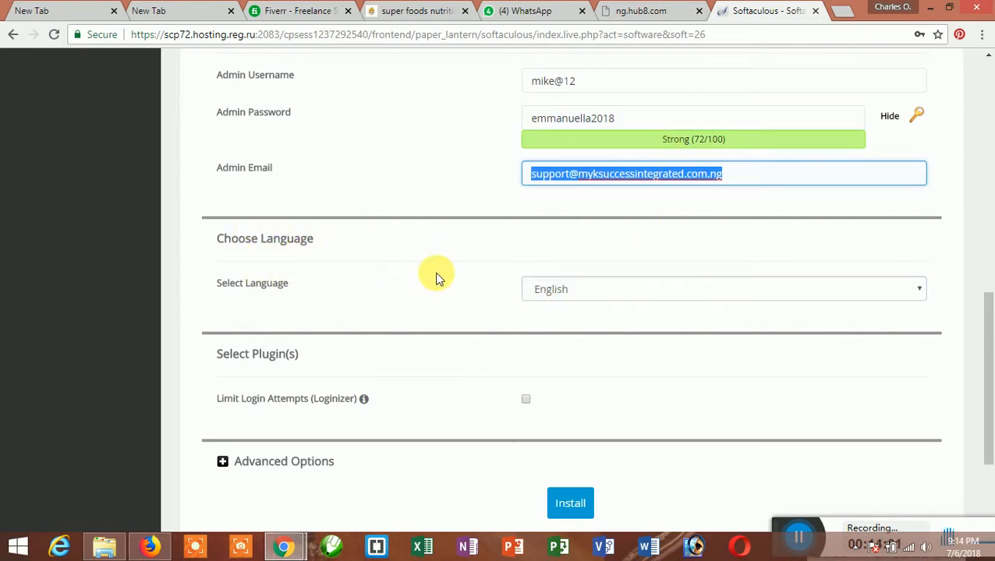
{"action": "left_click", "coordinate": [593, 293]}
{"action": "left_click", "coordinate": [591, 292]}
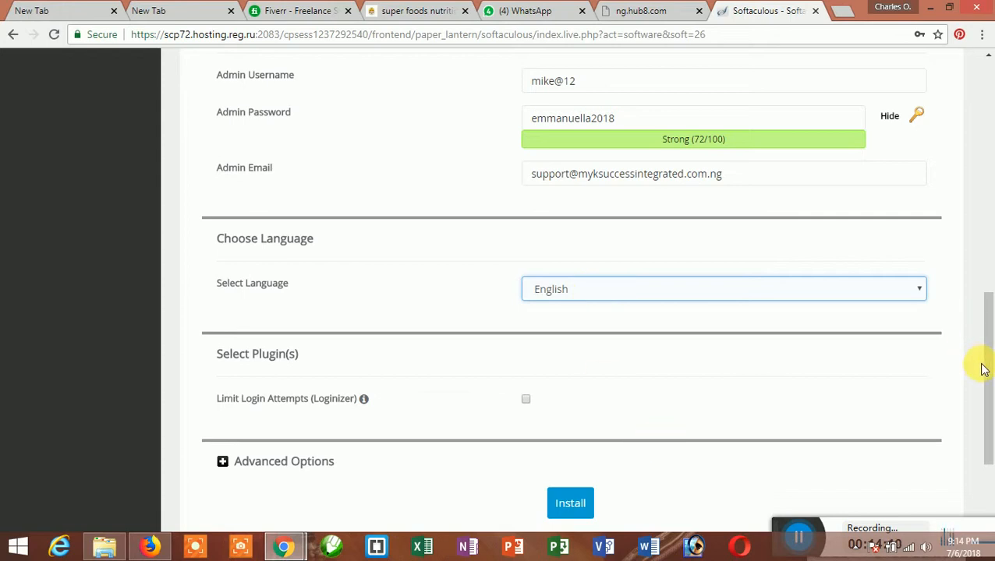
{"action": "left_click_drag", "start_coordinate": [989, 371], "coordinate": [984, 415]}
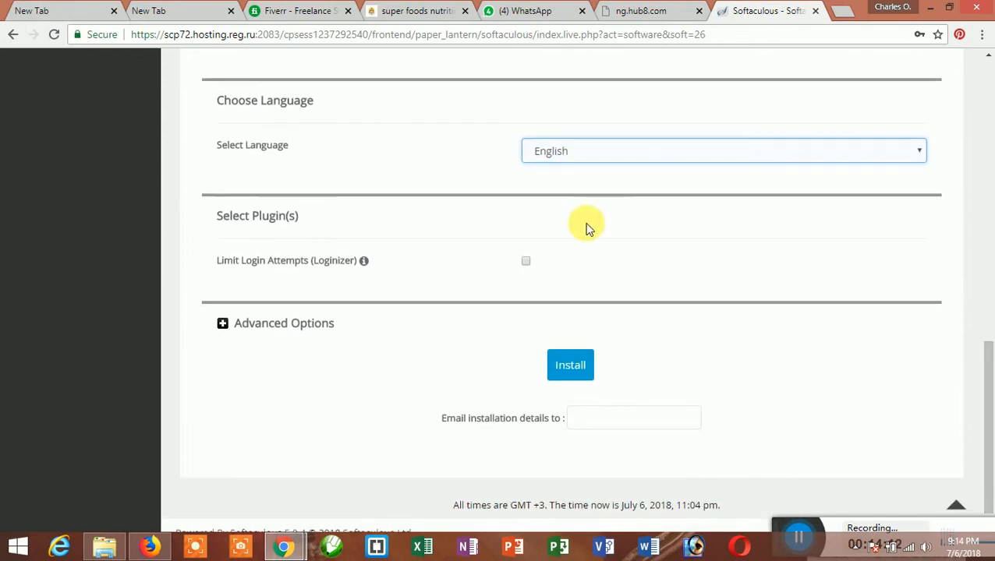
{"action": "mouse_move", "coordinate": [359, 275]}
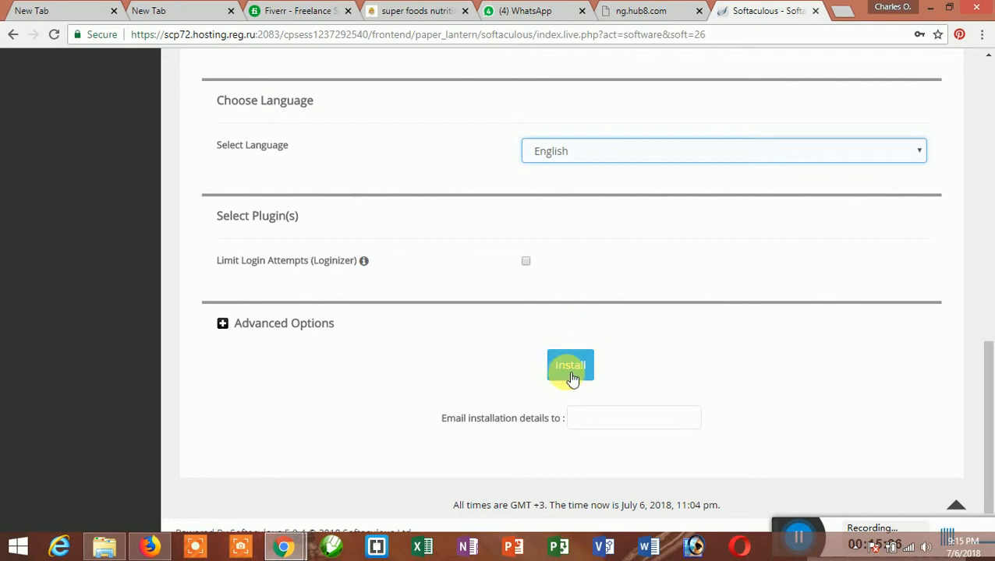
- Expand Advanced Options and select the current database name wp680
{"action": "left_click", "coordinate": [268, 330]}
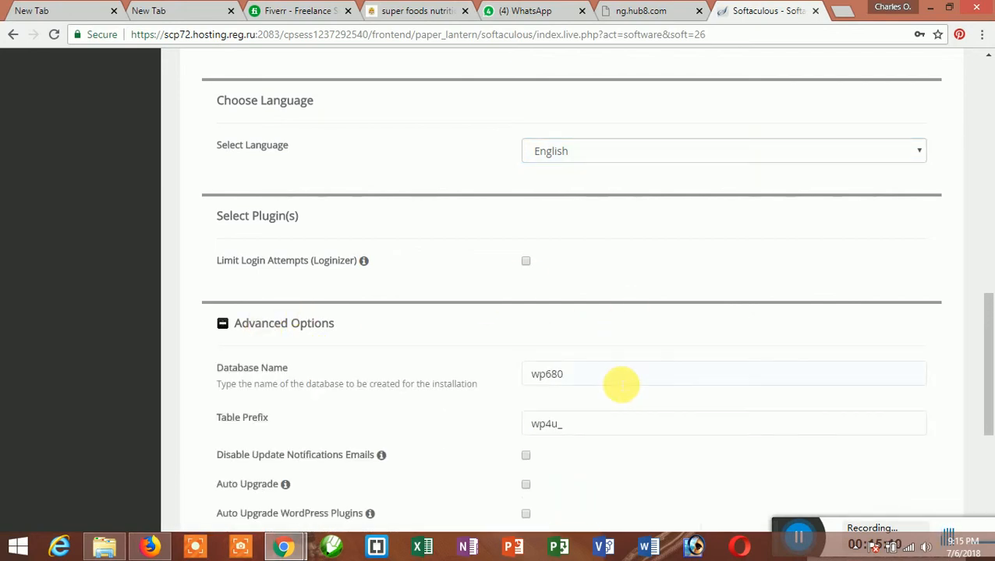
{"action": "left_click", "coordinate": [620, 382]}
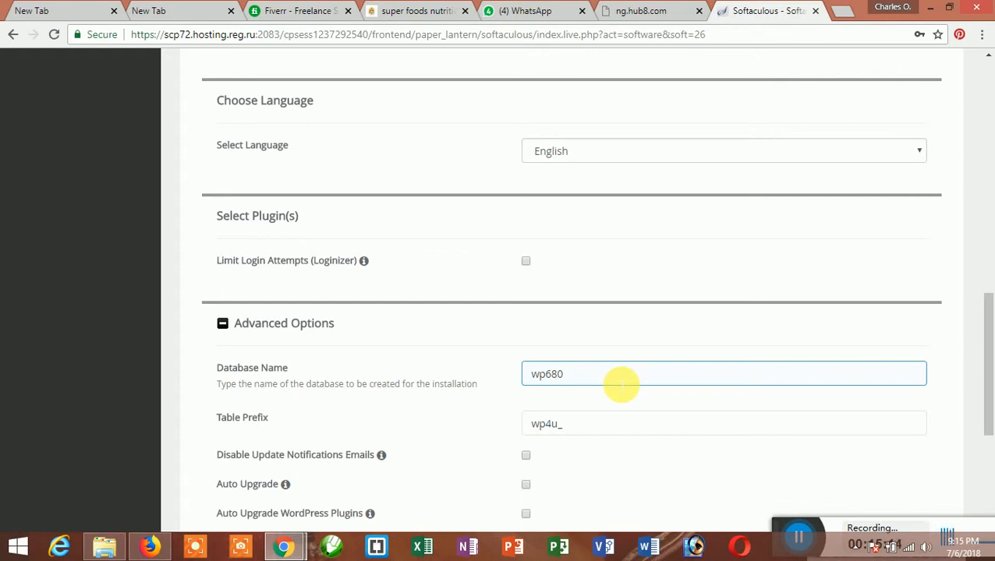
{"action": "left_click_drag", "start_coordinate": [984, 312], "coordinate": [989, 379]}
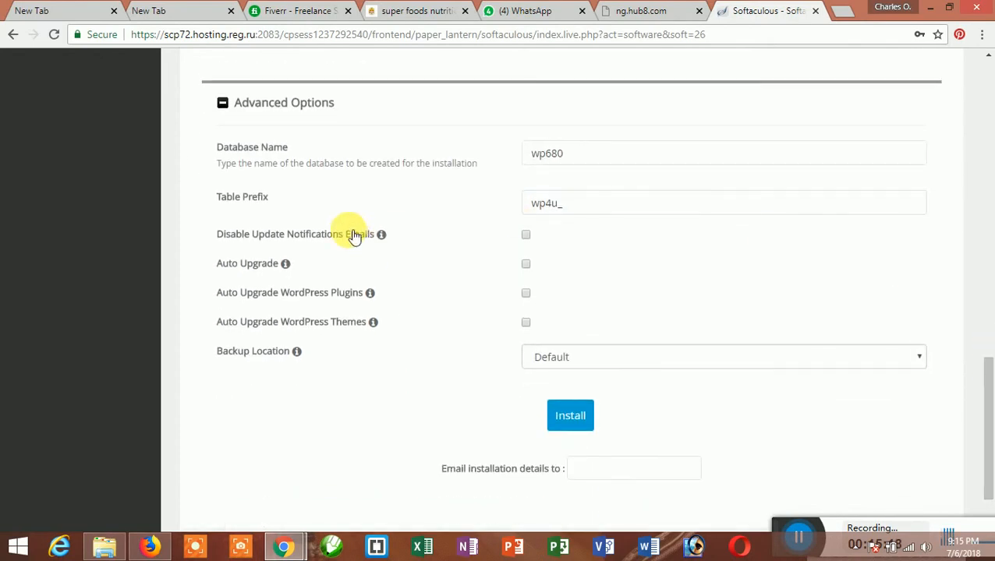
{"action": "left_click", "coordinate": [585, 153]}
{"action": "left_click_drag", "start_coordinate": [581, 155], "coordinate": [515, 156]}
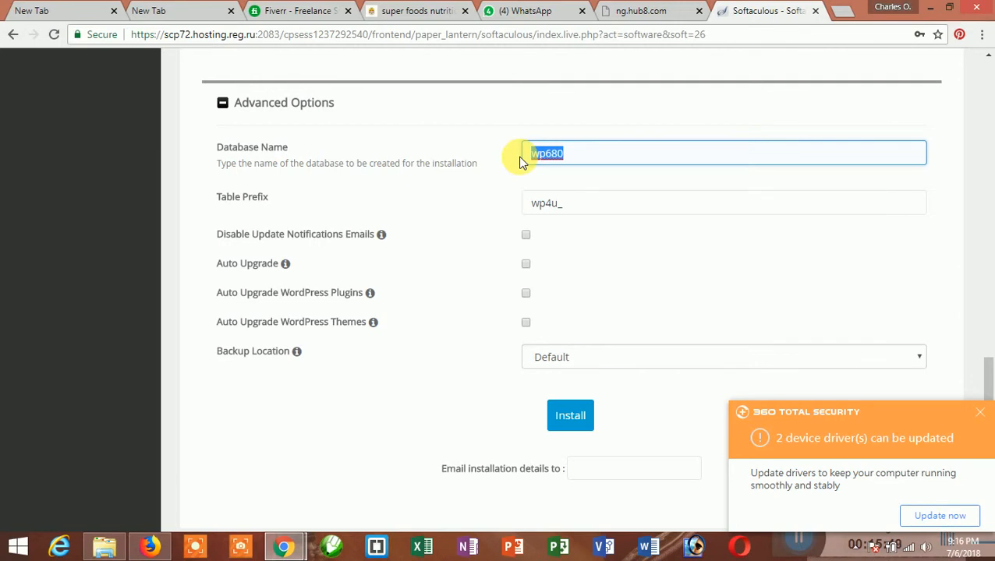
- Change the database name to MySQL via autocomplete and select the wp4u_ table prefix
{"action": "type", "text": "MySQL"}
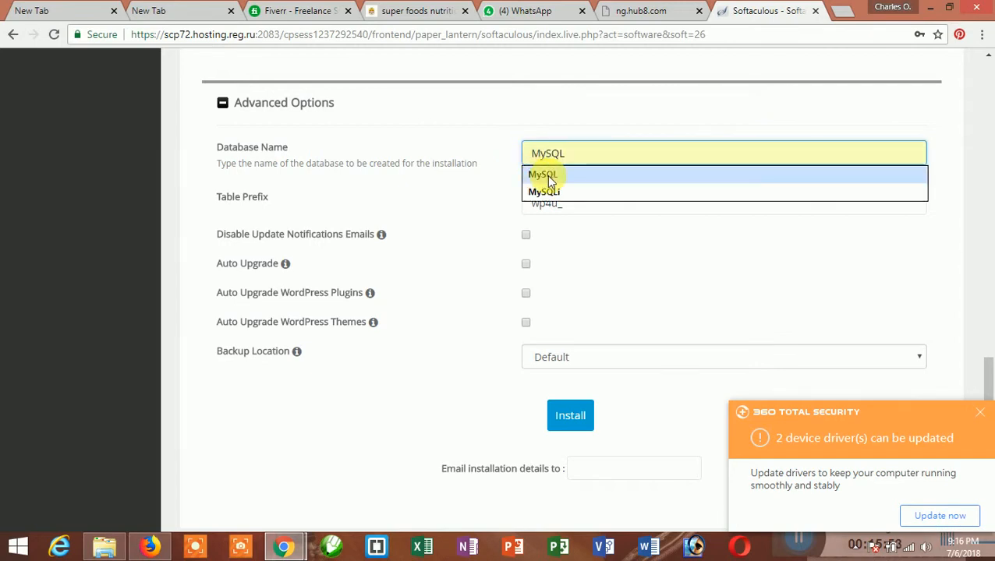
{"action": "left_click", "coordinate": [552, 175]}
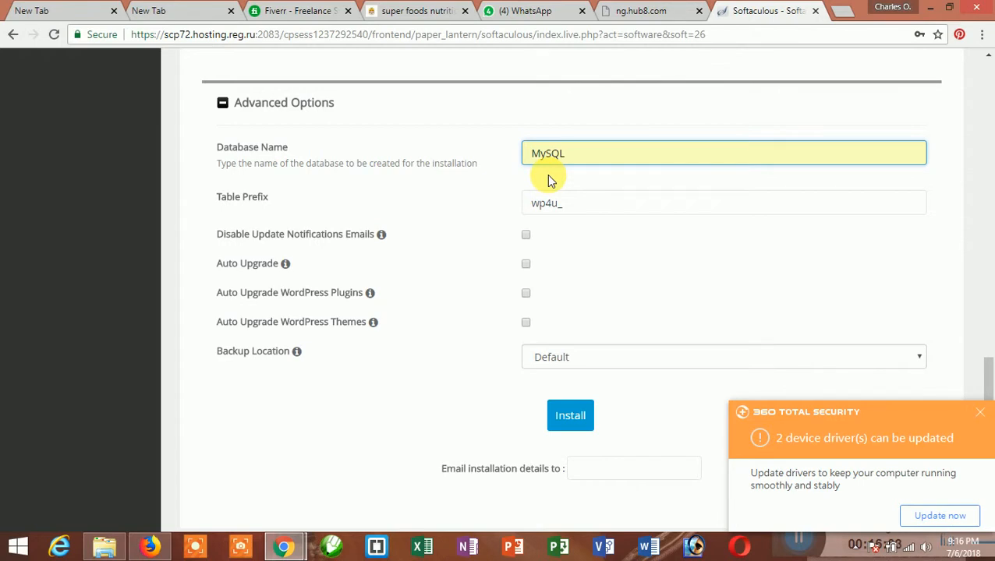
{"action": "left_click", "coordinate": [552, 204]}
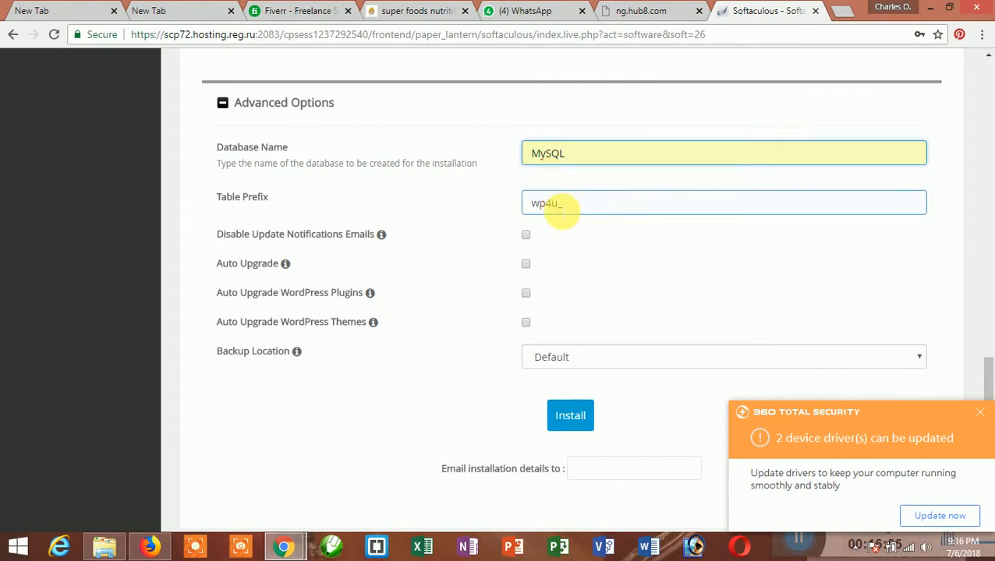
{"action": "double_click", "coordinate": [551, 204]}
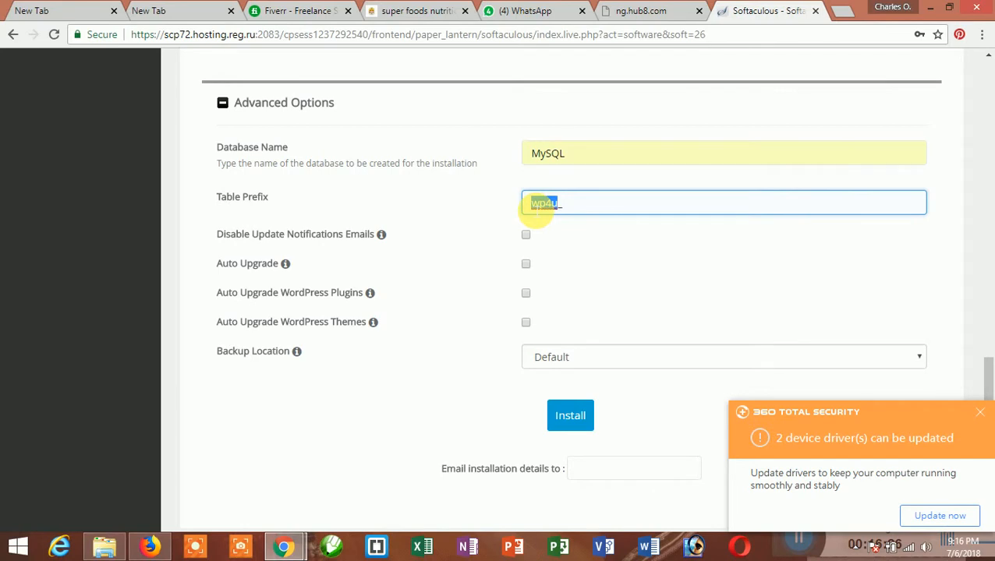
- Replace the wp4u_ table prefix with a custom 'zeal' prefix and enable WordPress auto-upgrades
{"action": "key", "text": "BackSpace"}
{"action": "type", "text": "zeal_"}
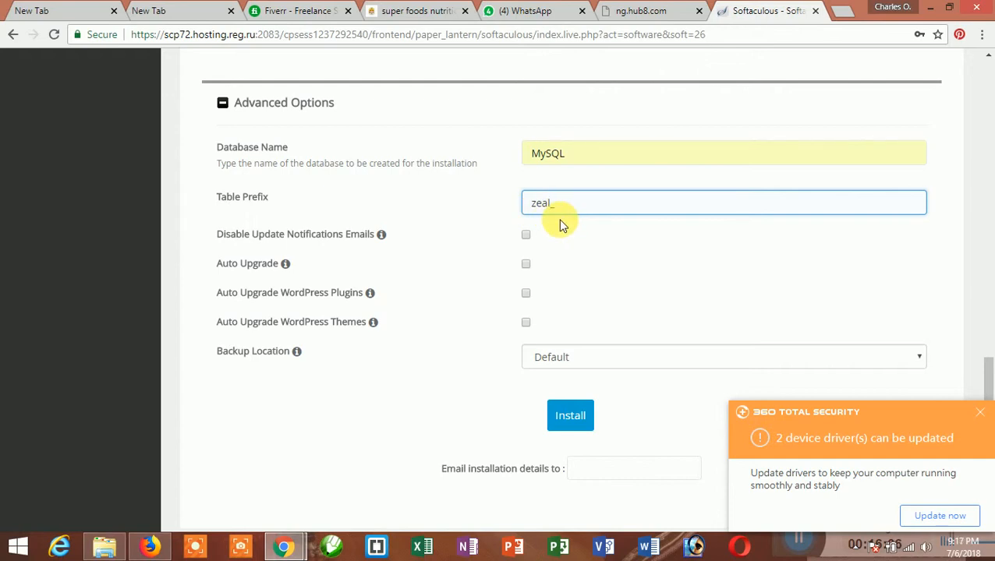
{"action": "key", "text": "BackSpace"}
{"action": "key", "text": "BackSpace"}
{"action": "left_click", "coordinate": [526, 266]}
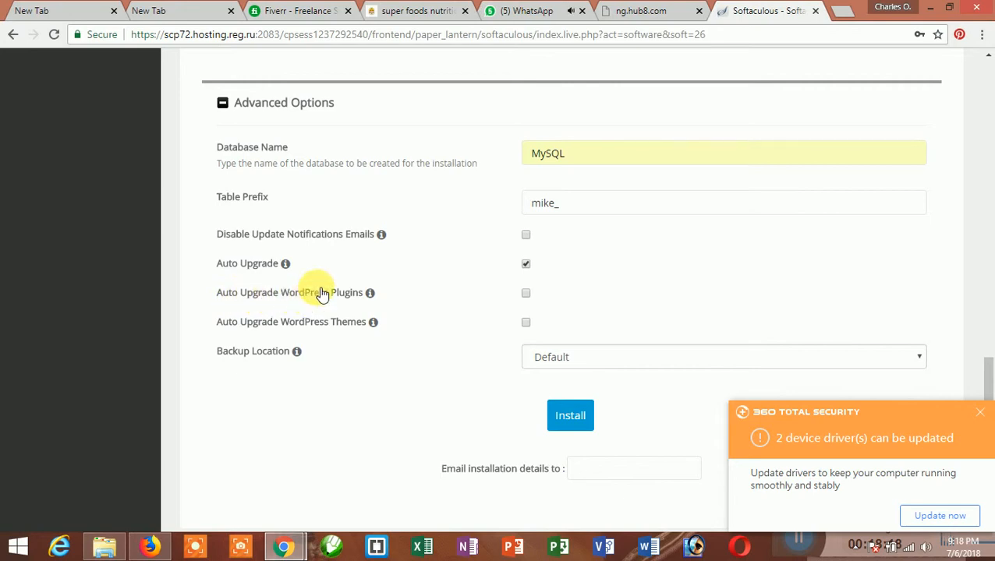
- Enable auto-upgrades for WordPress plugins and themes, then dismiss the 360 Total Security popup
{"action": "left_click", "coordinate": [525, 293]}
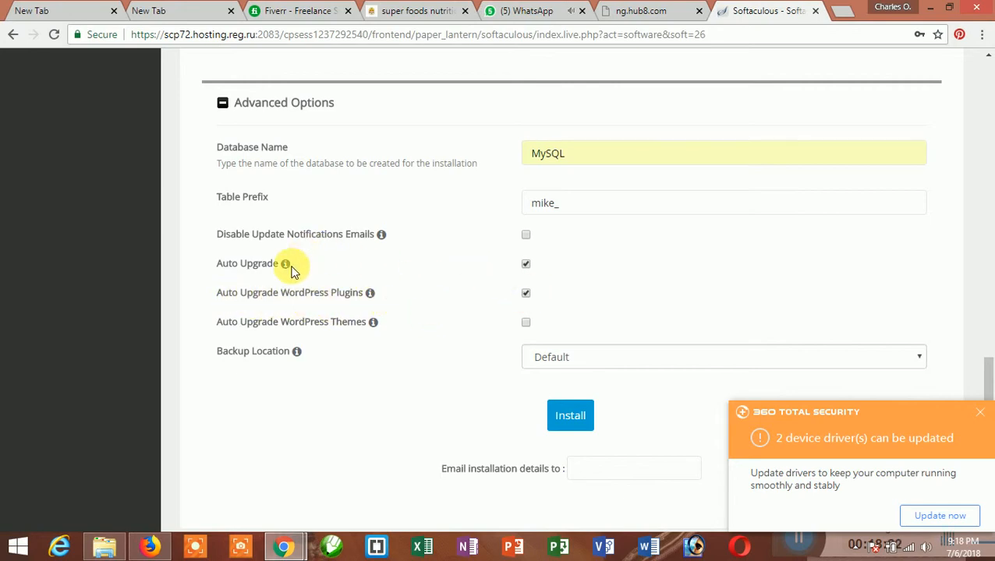
{"action": "mouse_move", "coordinate": [294, 267]}
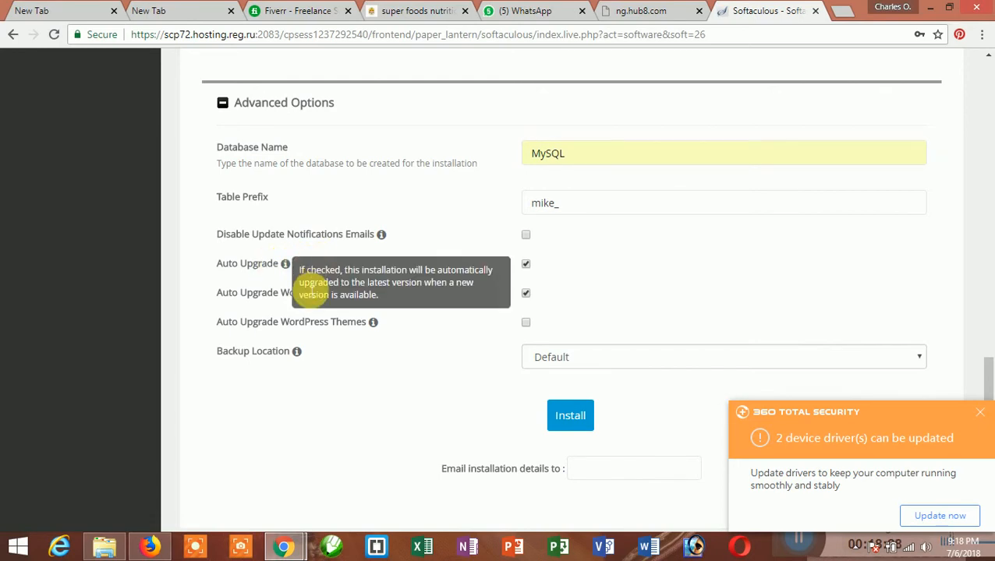
{"action": "mouse_move", "coordinate": [374, 300]}
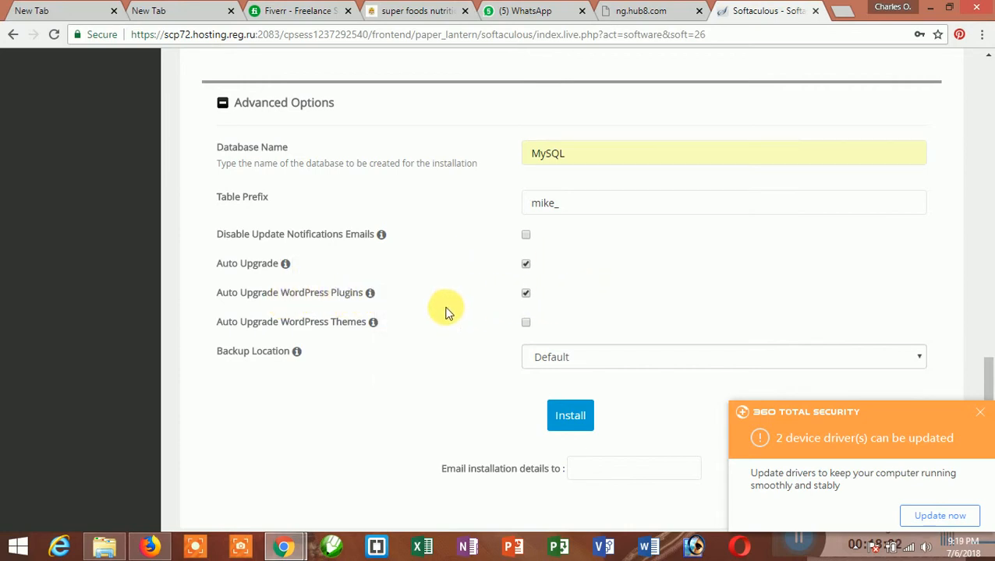
{"action": "left_click", "coordinate": [527, 324]}
{"action": "left_click", "coordinate": [980, 412]}
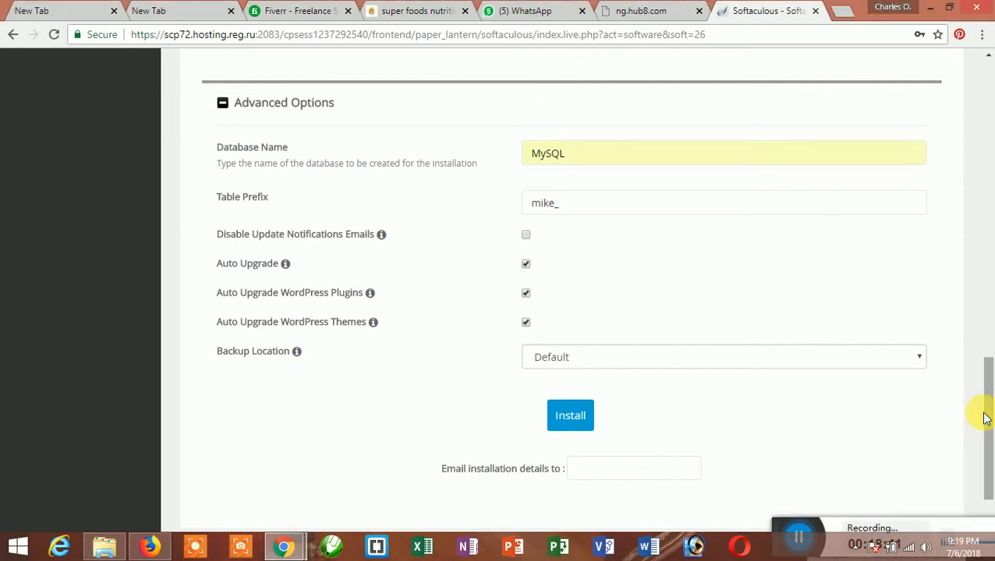
{"action": "scroll", "coordinate": [984, 402], "scroll_direction": "down", "scroll_amount": 1}
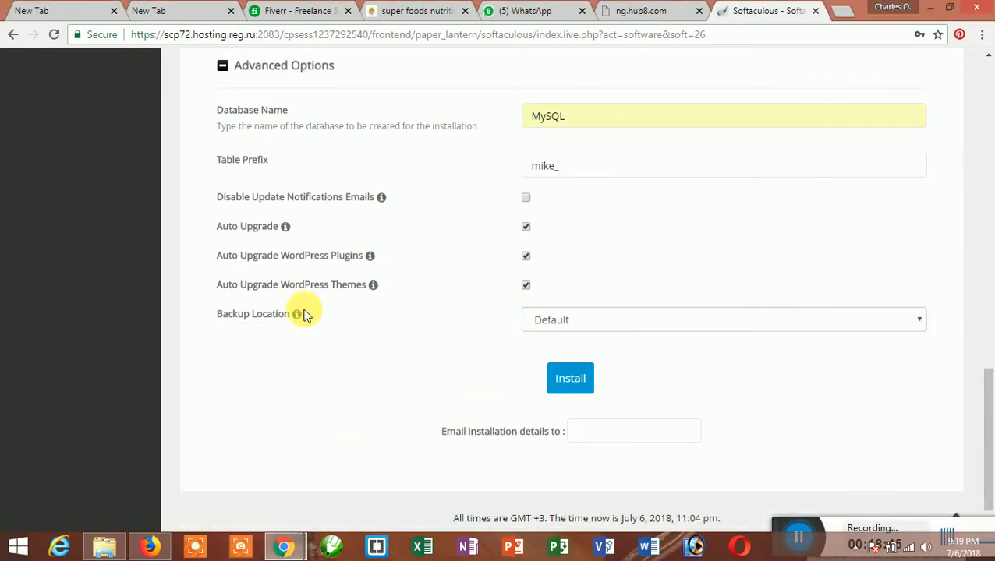
{"action": "mouse_move", "coordinate": [299, 321]}
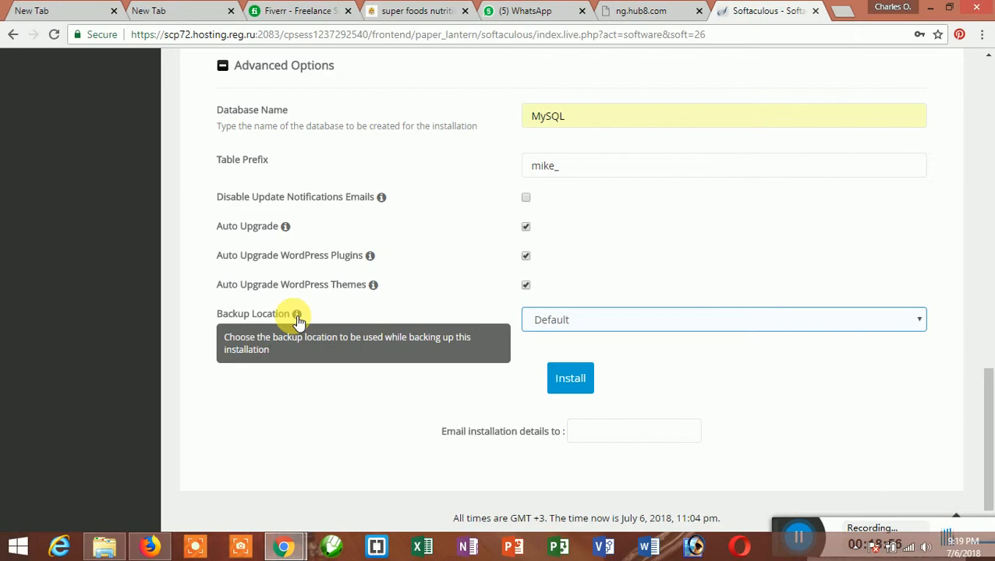
{"action": "left_click", "coordinate": [561, 323]}
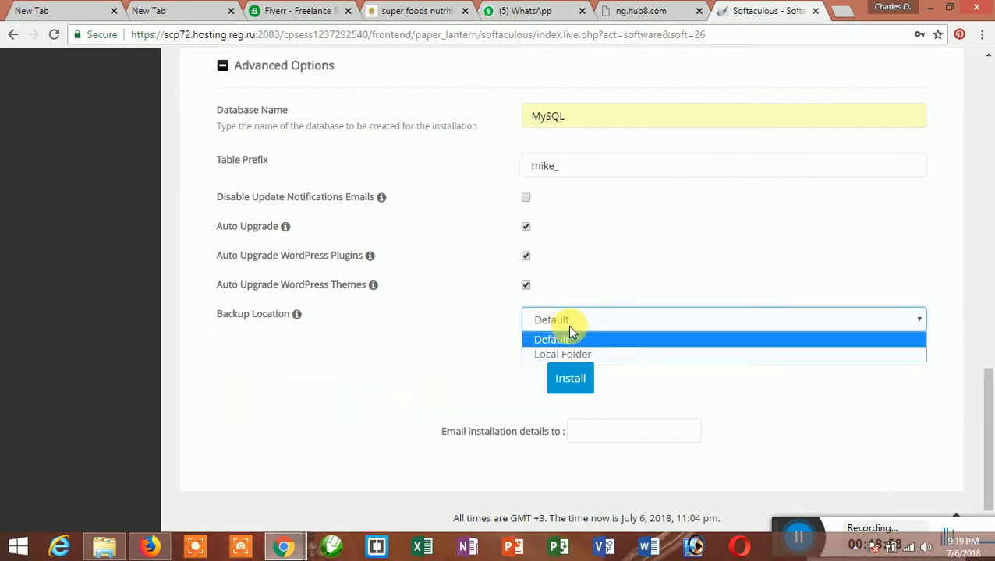
{"action": "left_click", "coordinate": [561, 354]}
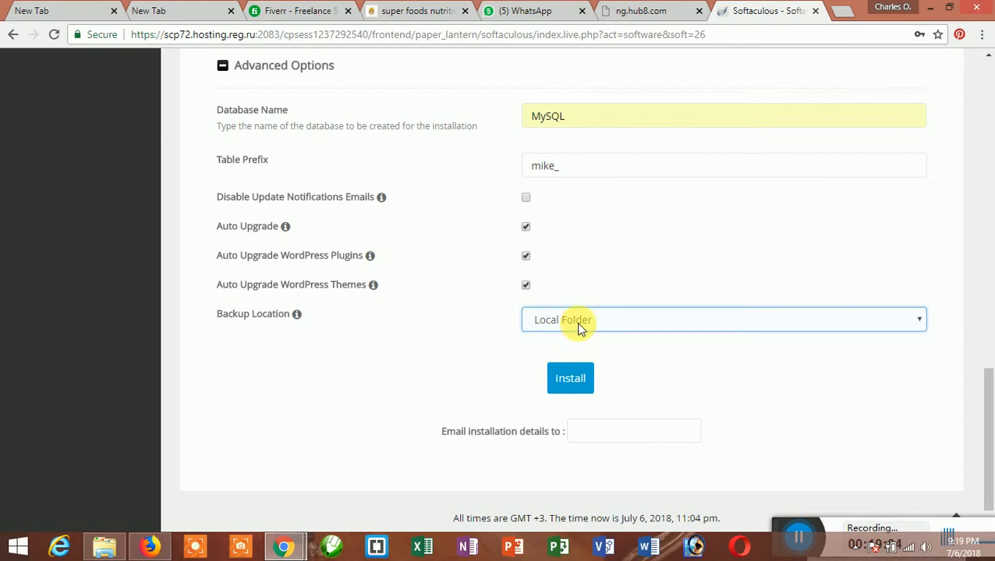
{"action": "left_click", "coordinate": [578, 328]}
{"action": "left_click", "coordinate": [555, 340]}
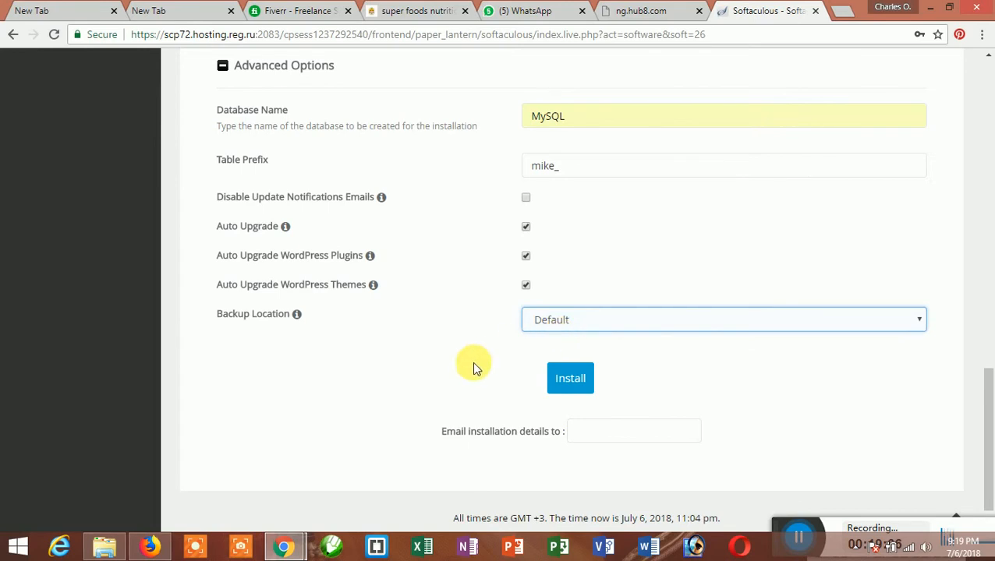
{"action": "left_click", "coordinate": [594, 431]}
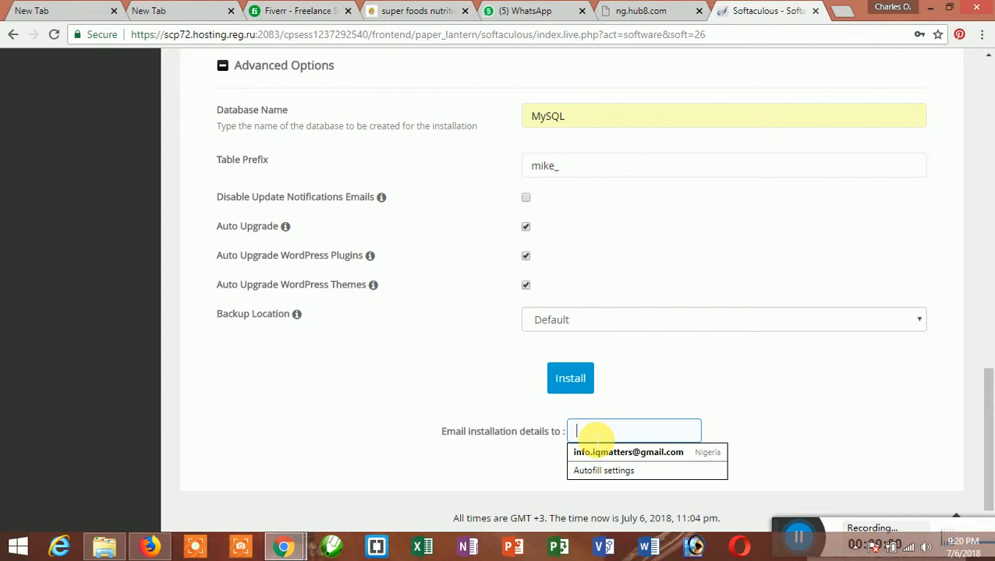
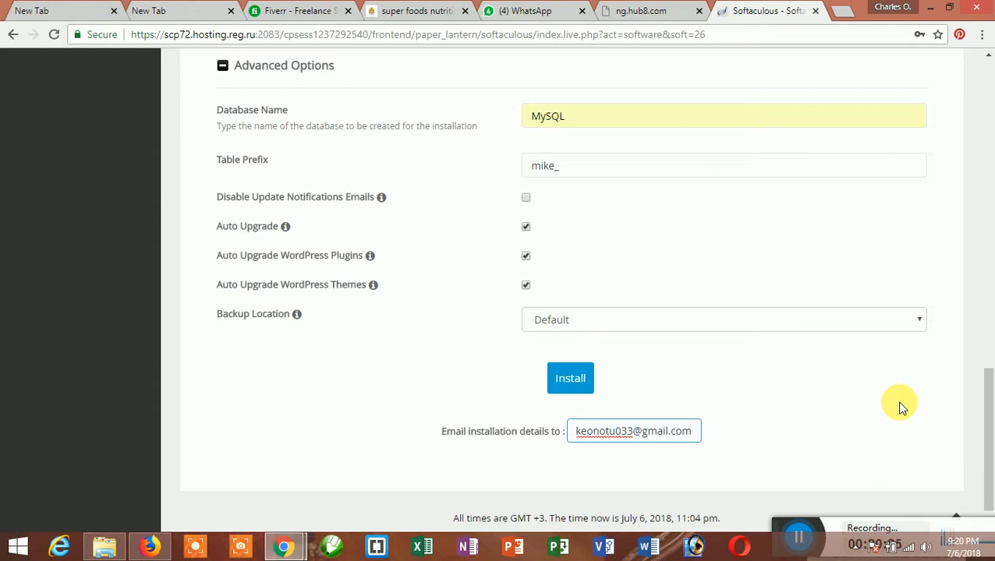
- Enter the Gmail address for installation details, fix its typos, and start the WordPress install
{"action": "key", "text": "Left"}
{"action": "key", "text": "Left"}
{"action": "key", "text": "Left"}
{"action": "key", "text": "Left"}
{"action": "key", "text": "Left"}
{"action": "key", "text": "Left"}
{"action": "key", "text": "Left"}
{"action": "key", "text": "Left"}
{"action": "key", "text": "Left"}
{"action": "key", "text": "Left"}
{"action": "key", "text": "Left"}
{"action": "key", "text": "Left"}
{"action": "key", "text": "Left"}
{"action": "key", "text": "Left"}
{"action": "key", "text": "Left"}
{"action": "key", "text": "Left"}
{"action": "key", "text": "Left"}
{"action": "key", "text": "Left"}
{"action": "key", "text": "Left"}
{"action": "type", "text": "mi"}
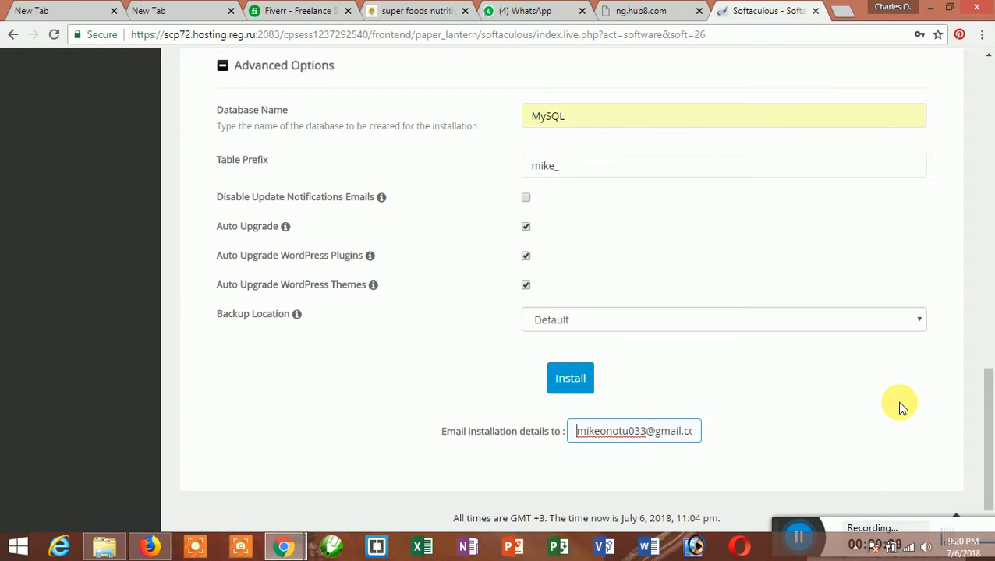
{"action": "key", "text": "Right"}
{"action": "key", "text": "Right"}
{"action": "key", "text": "Right"}
{"action": "key", "text": "Right"}
{"action": "key", "text": "Right"}
{"action": "key", "text": "Right"}
{"action": "key", "text": "Right"}
{"action": "key", "text": "Right"}
{"action": "key", "text": "Right"}
{"action": "key", "text": "Right"}
{"action": "key", "text": "End"}
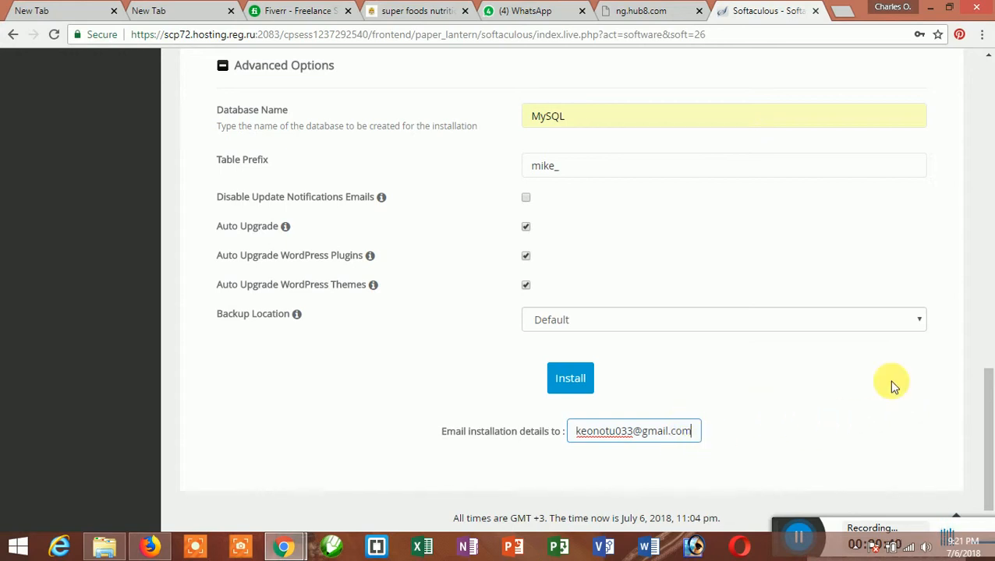
{"action": "scroll", "coordinate": [979, 417], "scroll_direction": "down", "scroll_amount": 1}
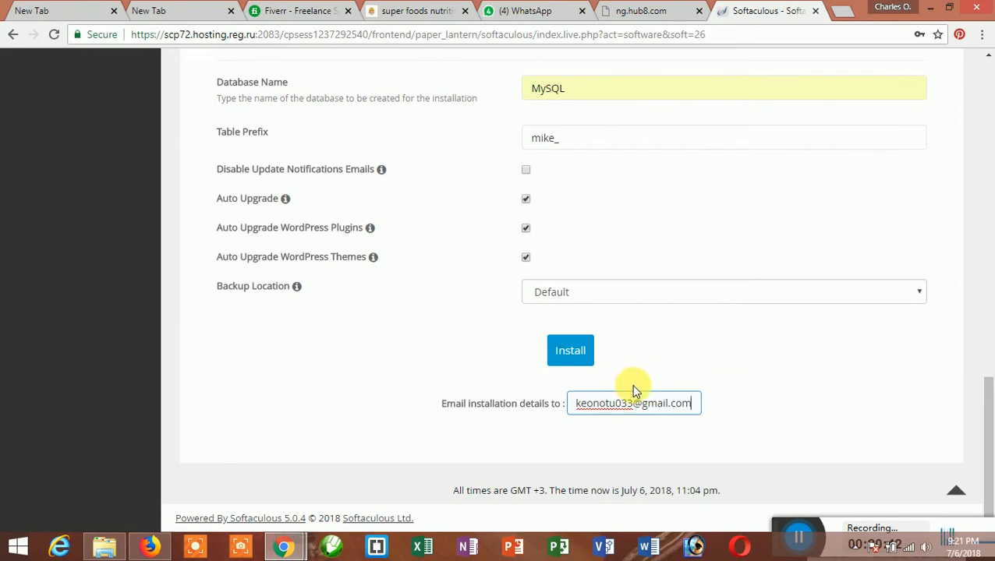
{"action": "left_click", "coordinate": [570, 350]}
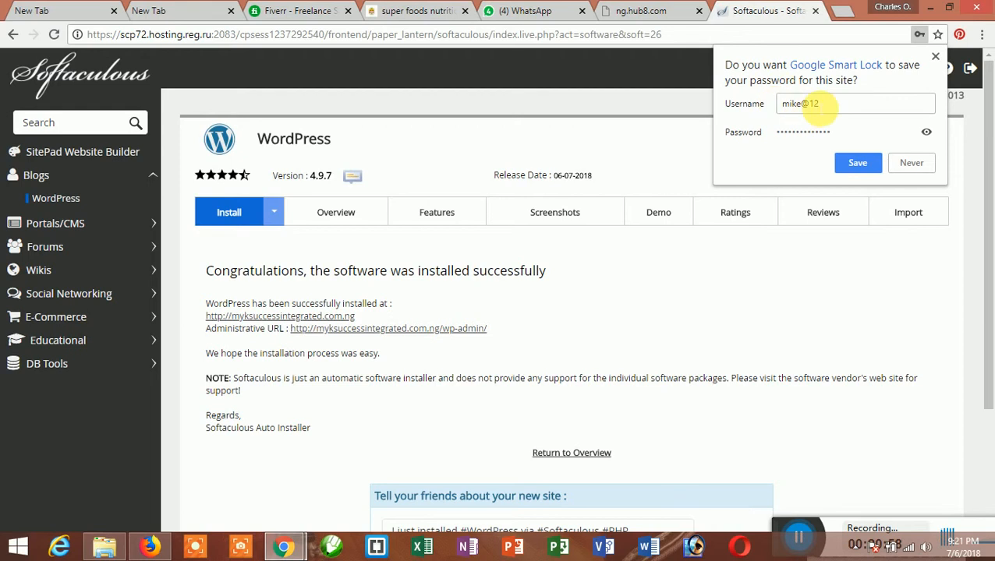
- Decline Chrome's save-password prompt and scroll the WordPress installation success page
{"action": "left_click_drag", "start_coordinate": [815, 107], "coordinate": [752, 109]}
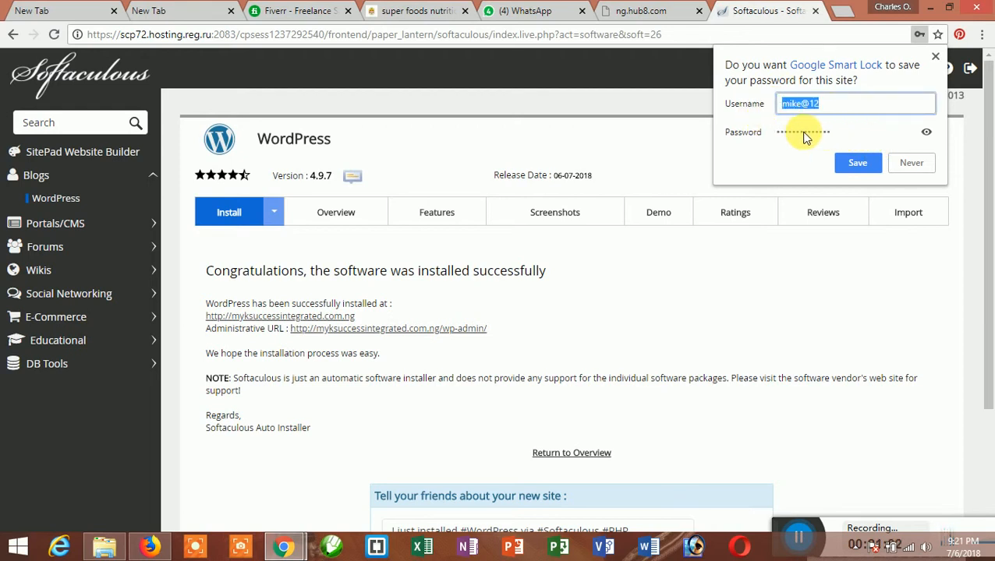
{"action": "left_click", "coordinate": [912, 163]}
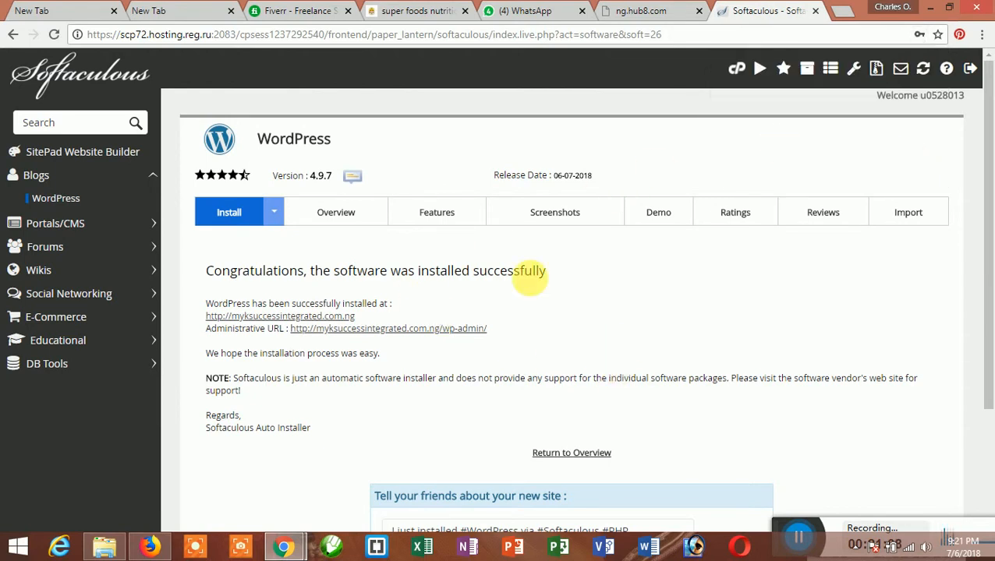
{"action": "mouse_move", "coordinate": [984, 220]}
{"action": "left_mouse_down"}
{"action": "mouse_move", "coordinate": [985, 310]}
{"action": "mouse_move", "coordinate": [984, 228]}
{"action": "left_mouse_up"}
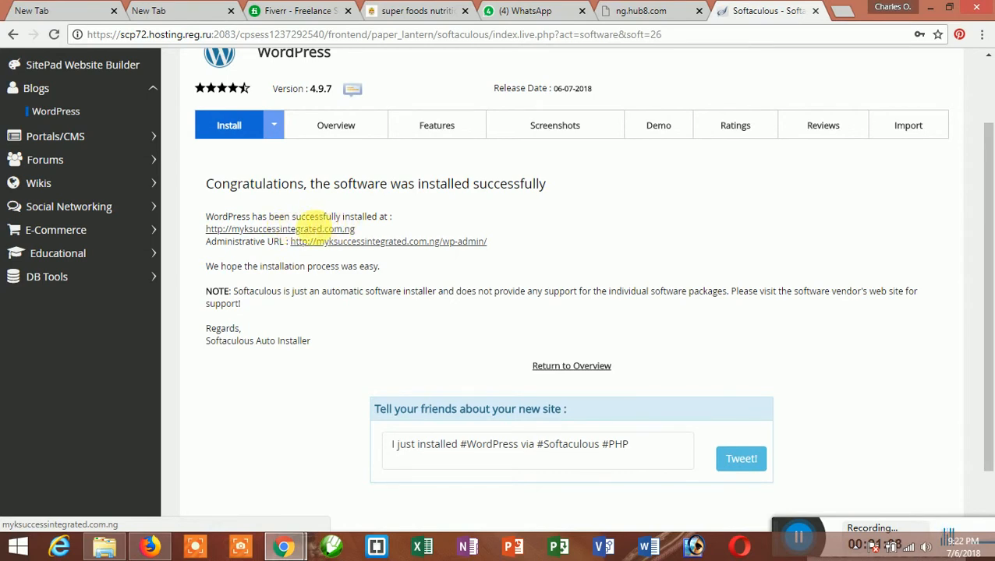
- Open myksuccessintegrated.com.ng in a new tab, see it time out, and return to Softaculous
{"action": "right_click", "coordinate": [286, 229]}
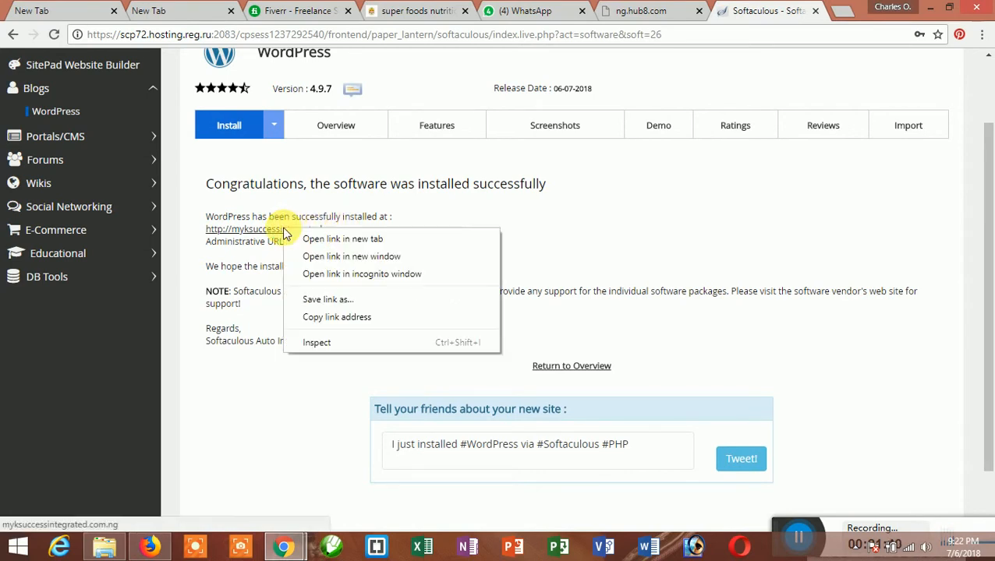
{"action": "left_click", "coordinate": [352, 242]}
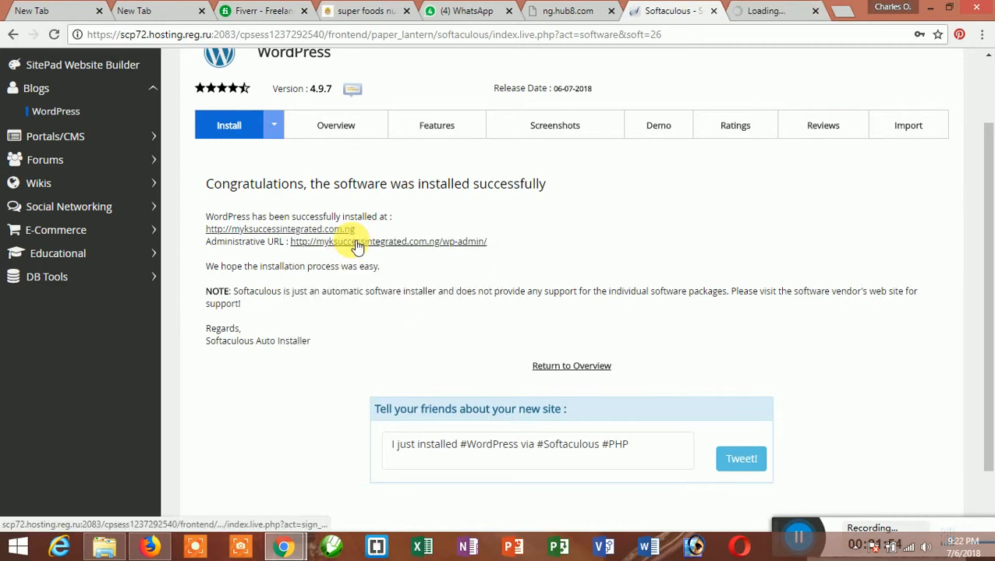
{"action": "left_click", "coordinate": [756, 11]}
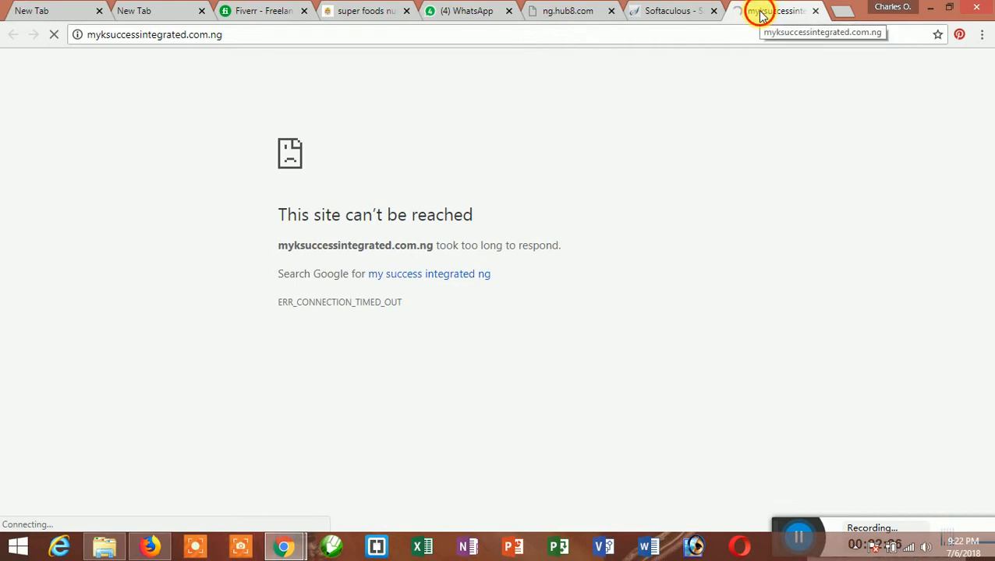
{"action": "left_click", "coordinate": [659, 11]}
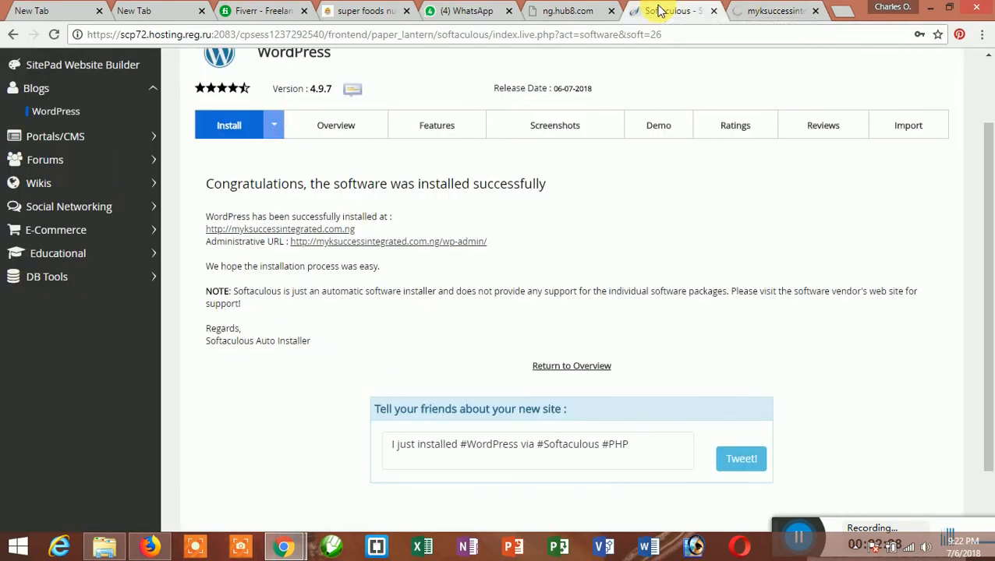
{"action": "left_click", "coordinate": [752, 11]}
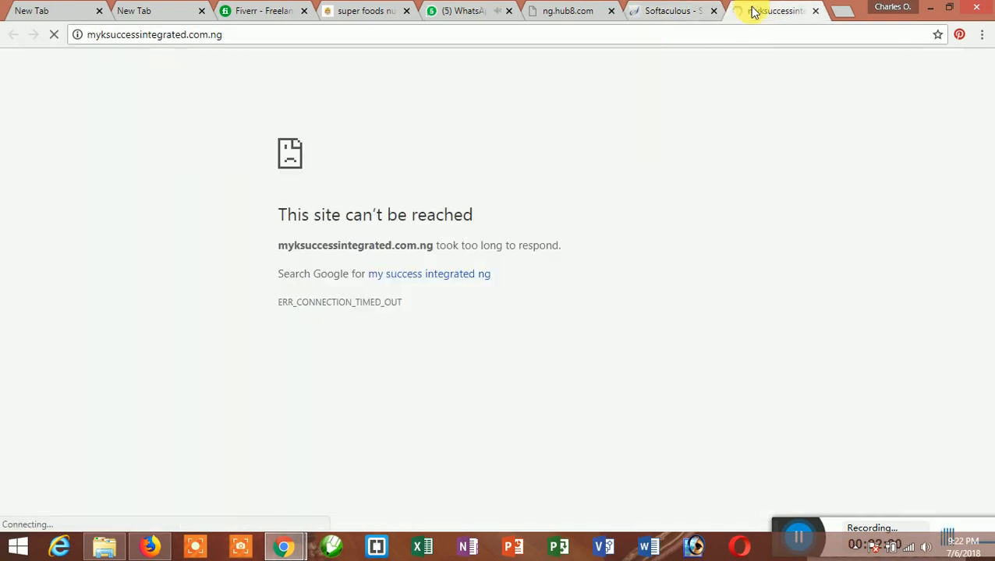
{"action": "left_click", "coordinate": [675, 17]}
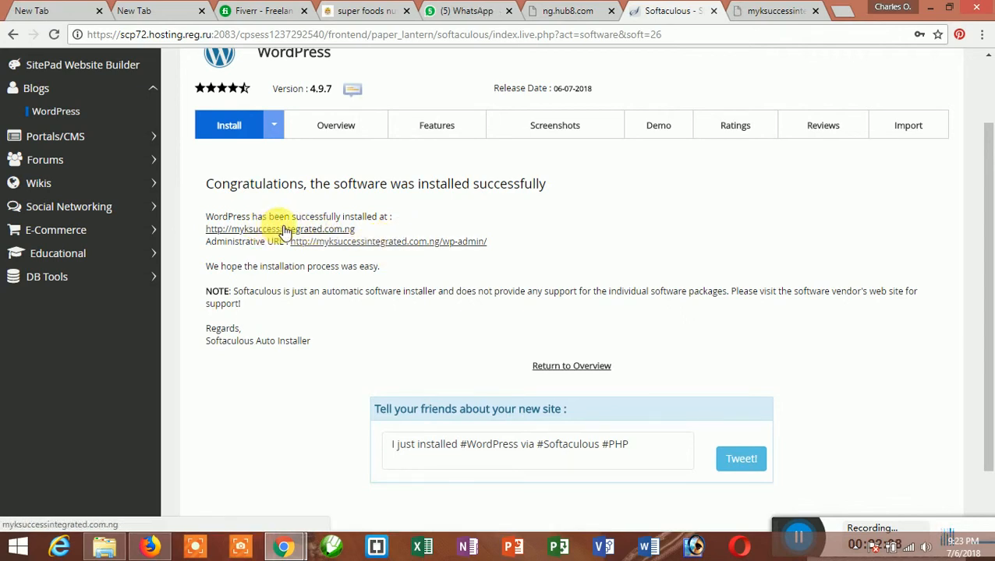
- Open the /wp-admin/ administrative URL in a new Chrome tab
{"action": "right_click", "coordinate": [343, 245]}
{"action": "left_click", "coordinate": [412, 254]}
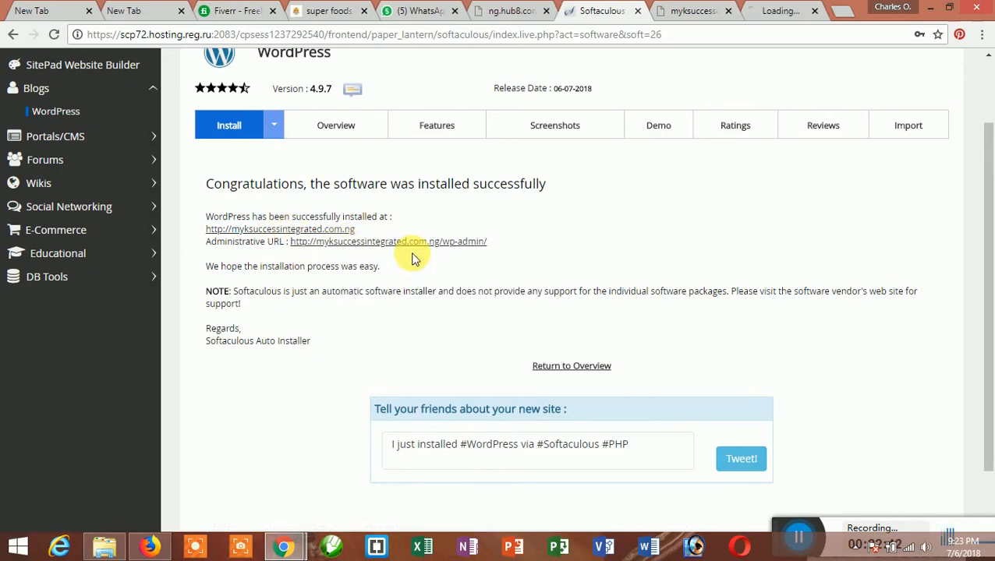
{"action": "right_click", "coordinate": [372, 245]}
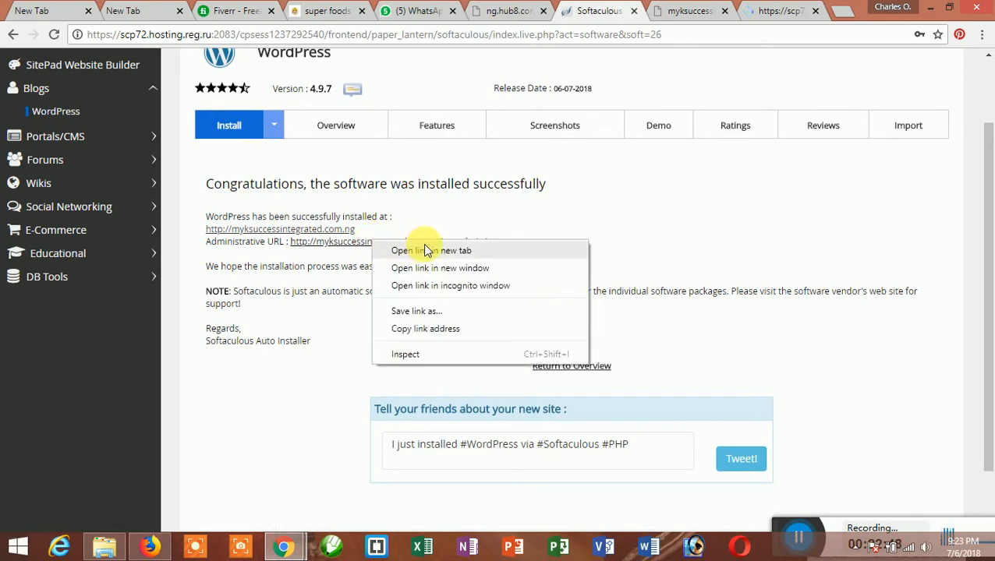
{"action": "left_click", "coordinate": [353, 261]}
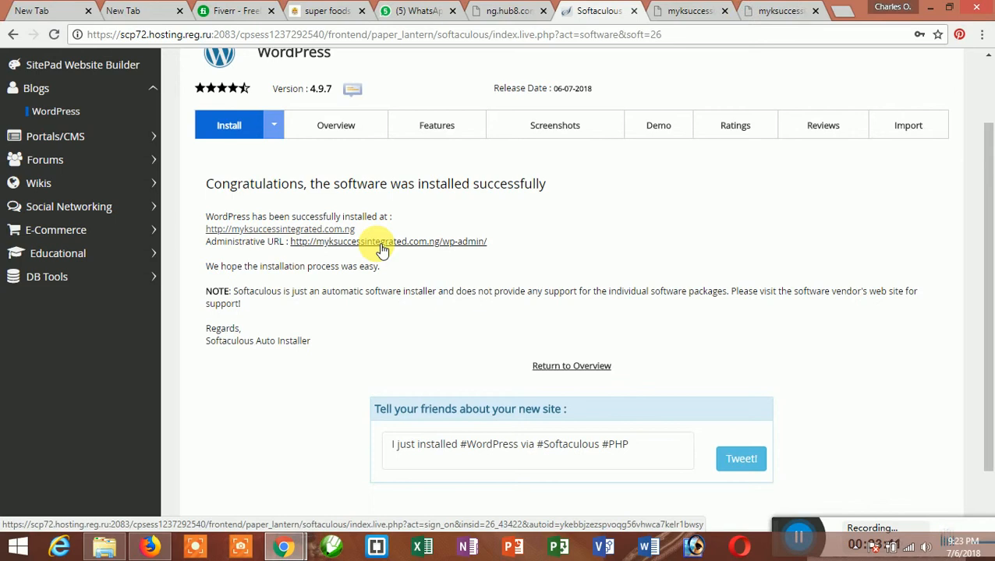
- Compare the timed-out admin and site tabs, then return to the Softaculous success page
{"action": "left_click", "coordinate": [765, 11]}
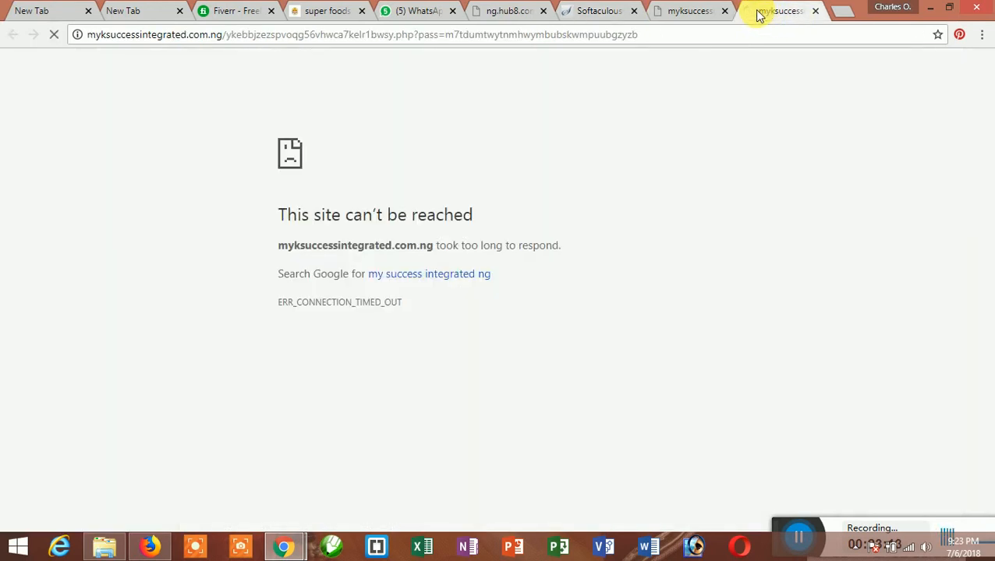
{"action": "left_click", "coordinate": [689, 11]}
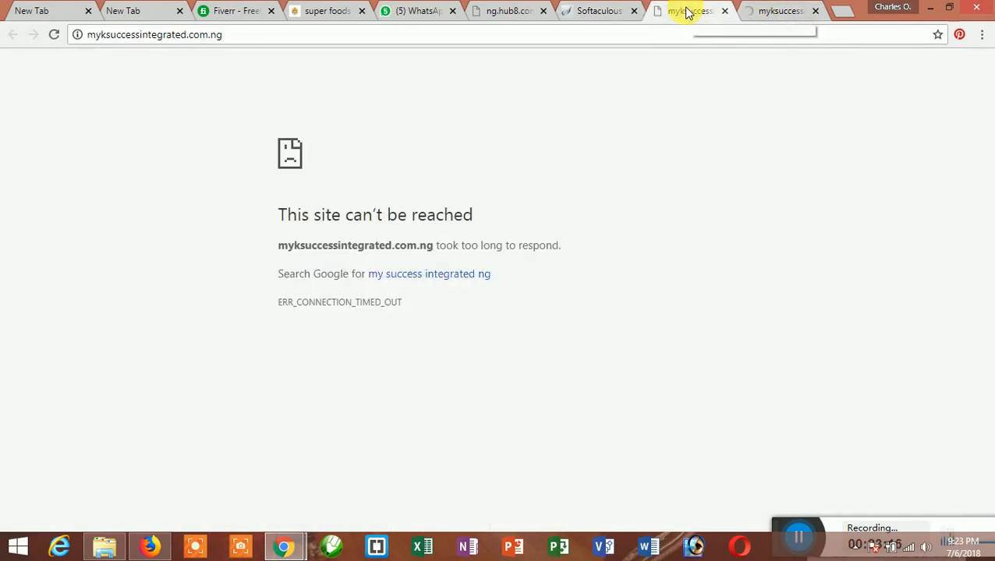
{"action": "left_click", "coordinate": [771, 11]}
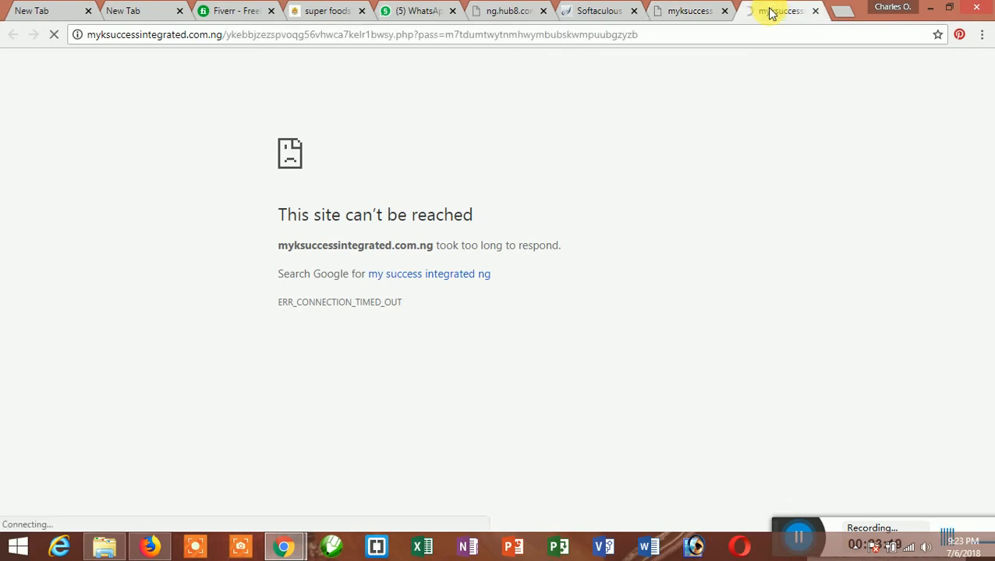
{"action": "left_click", "coordinate": [681, 14]}
{"action": "left_click", "coordinate": [778, 12]}
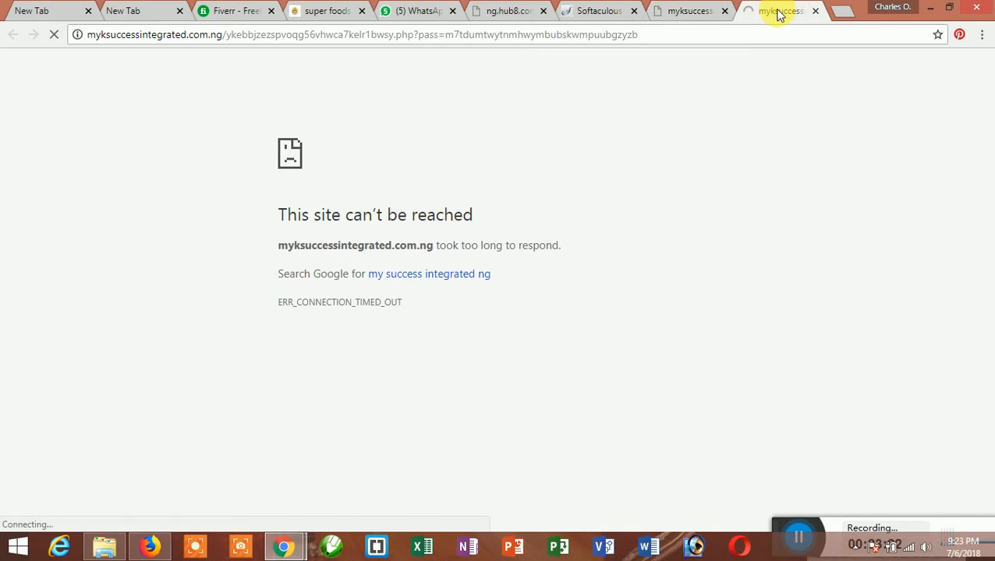
{"action": "left_click", "coordinate": [706, 14]}
{"action": "left_click", "coordinate": [761, 12]}
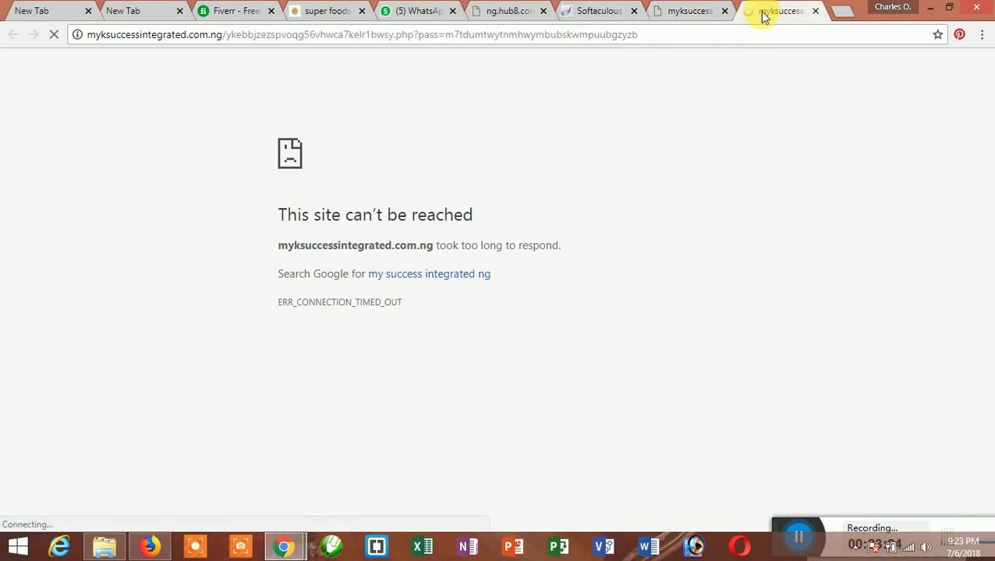
{"action": "left_click", "coordinate": [590, 14]}
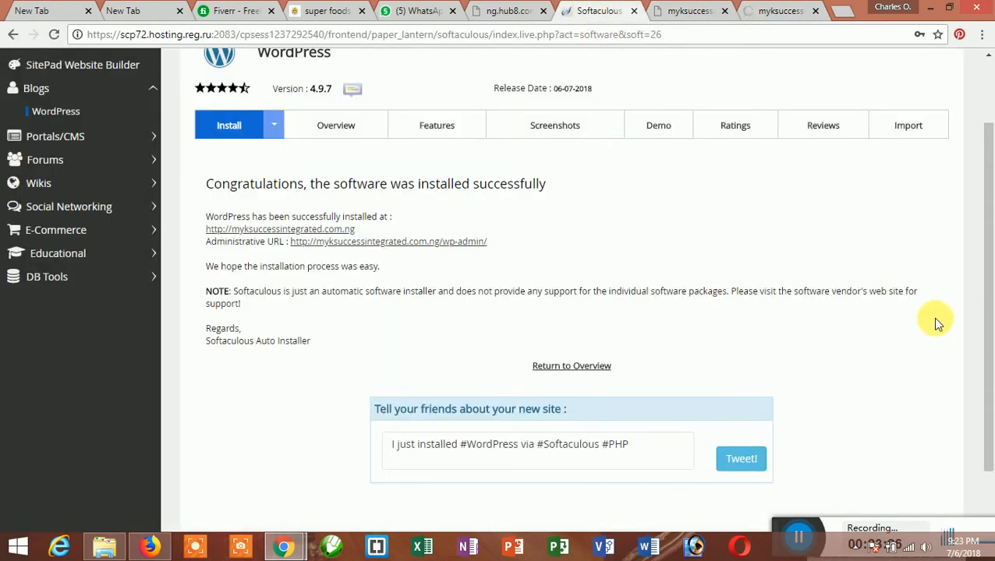
{"action": "mouse_move", "coordinate": [989, 277]}
{"action": "left_mouse_down"}
{"action": "mouse_move", "coordinate": [984, 389]}
{"action": "mouse_move", "coordinate": [981, 286]}
{"action": "left_mouse_up"}
{"action": "left_click_drag", "start_coordinate": [980, 288], "coordinate": [966, 239]}
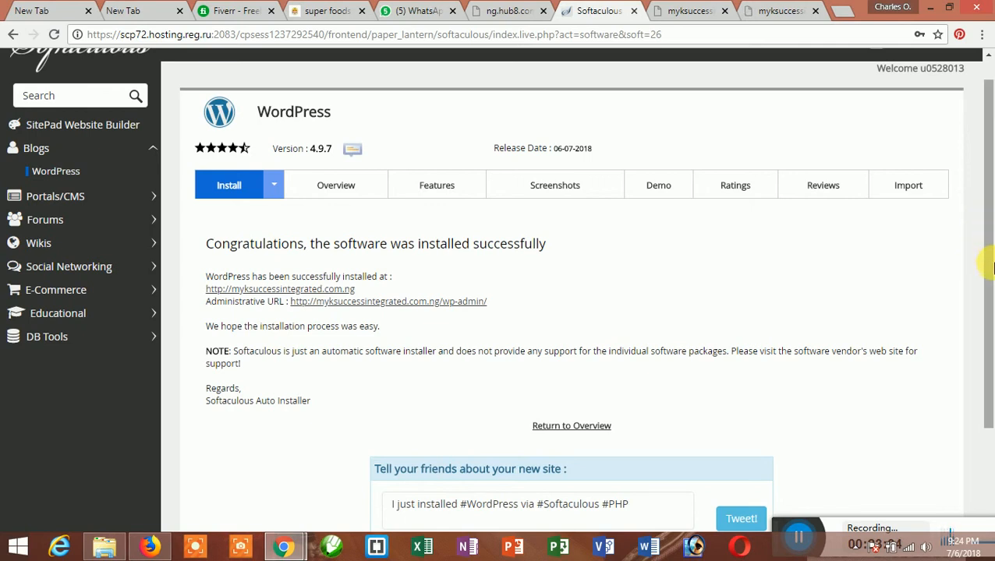
{"action": "left_click_drag", "start_coordinate": [989, 244], "coordinate": [987, 191]}
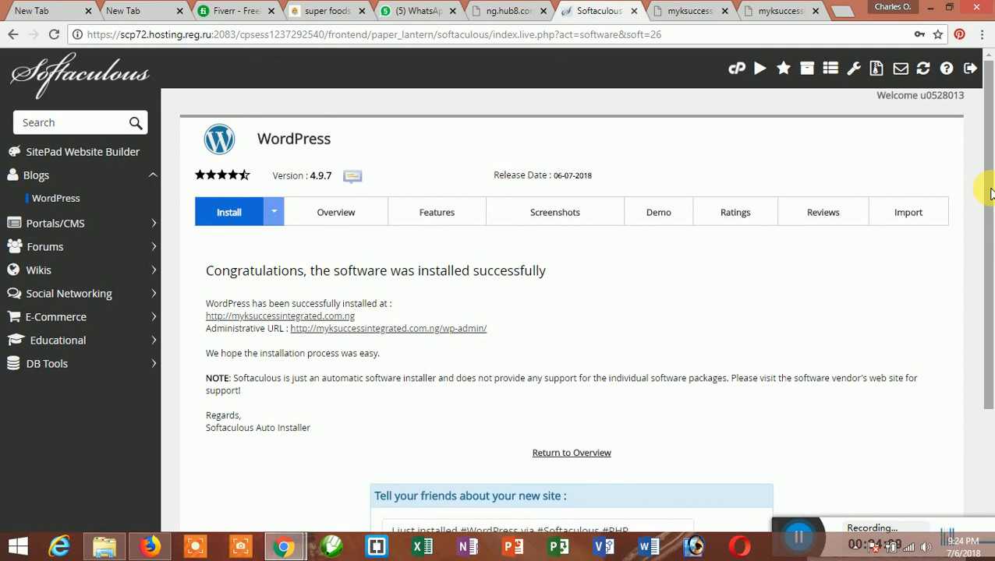
{"action": "left_click_drag", "start_coordinate": [989, 188], "coordinate": [989, 309]}
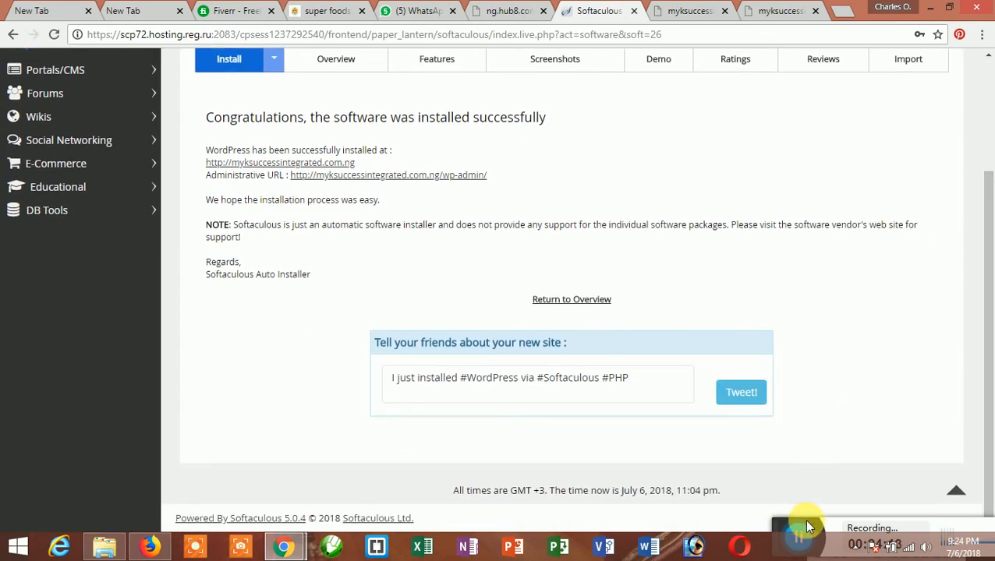